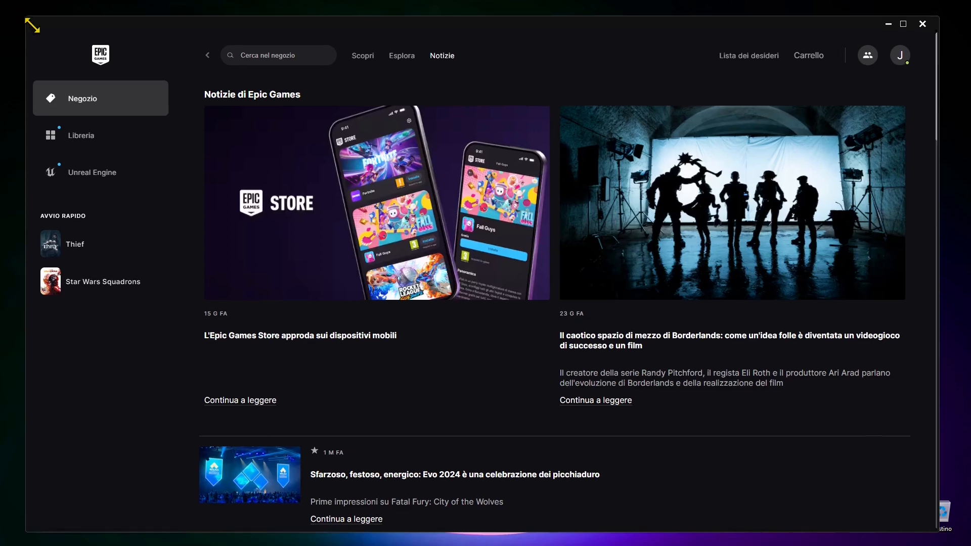
- Reposition the launcher window and open the RealityCapture page in the Unreal Engine section, checking the Twinmotion and Library pages on the way
drag(298, 109, 254, 81)
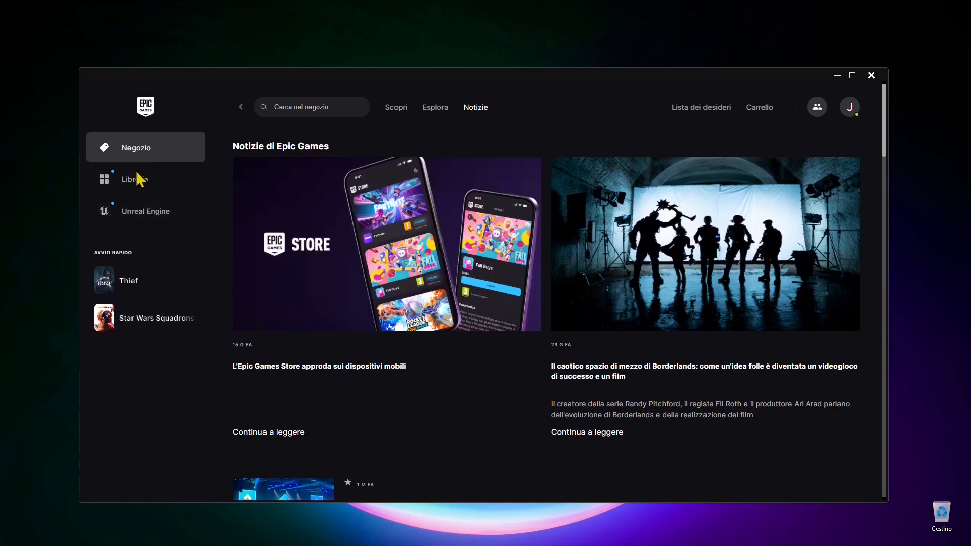
click(144, 216)
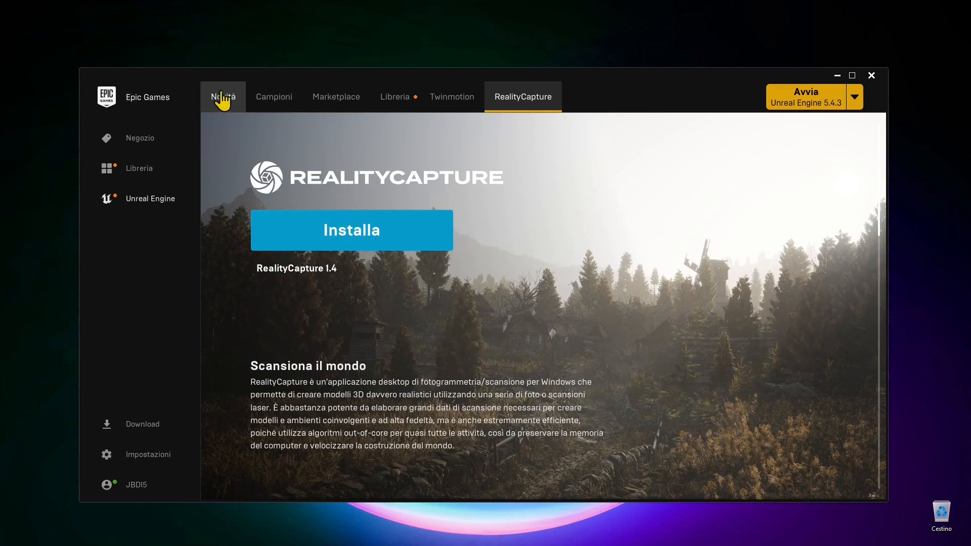
click(441, 103)
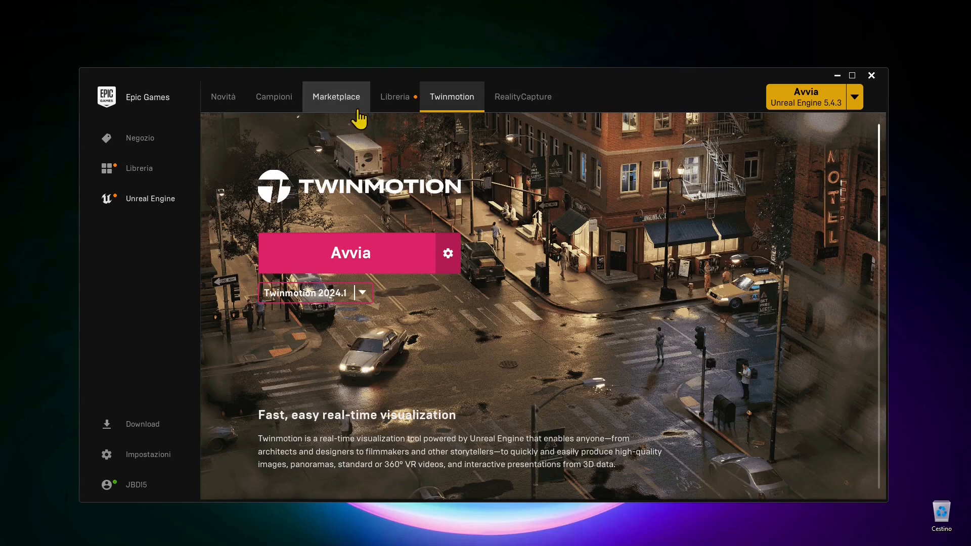
click(395, 104)
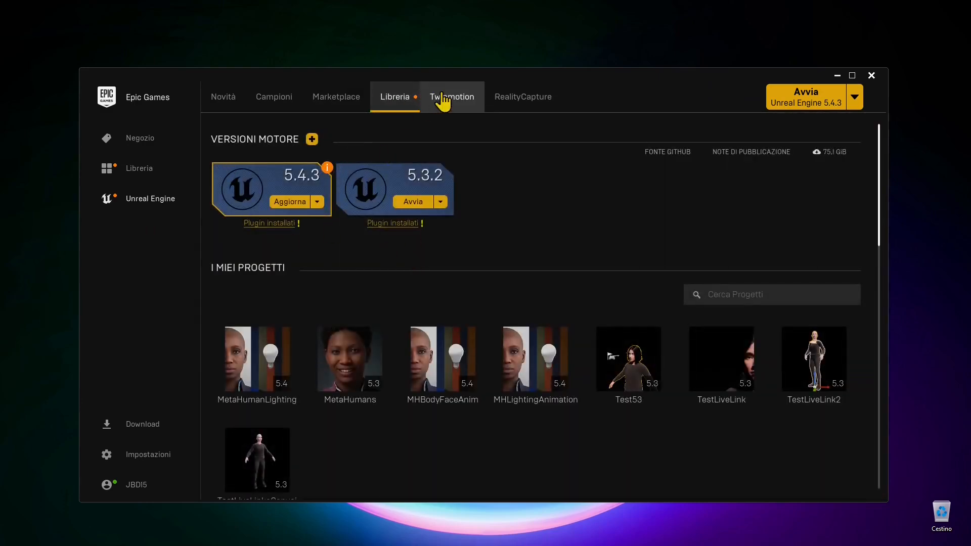
click(452, 104)
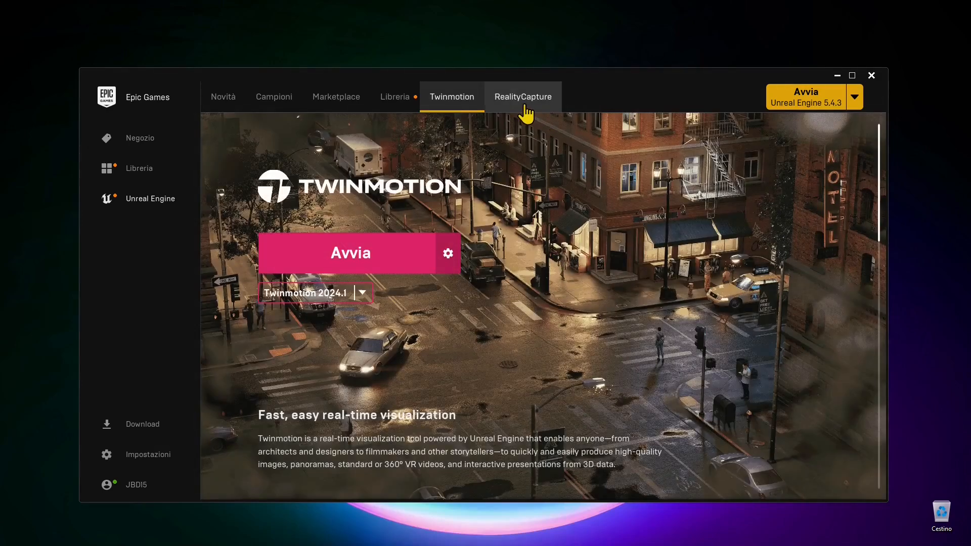
click(524, 103)
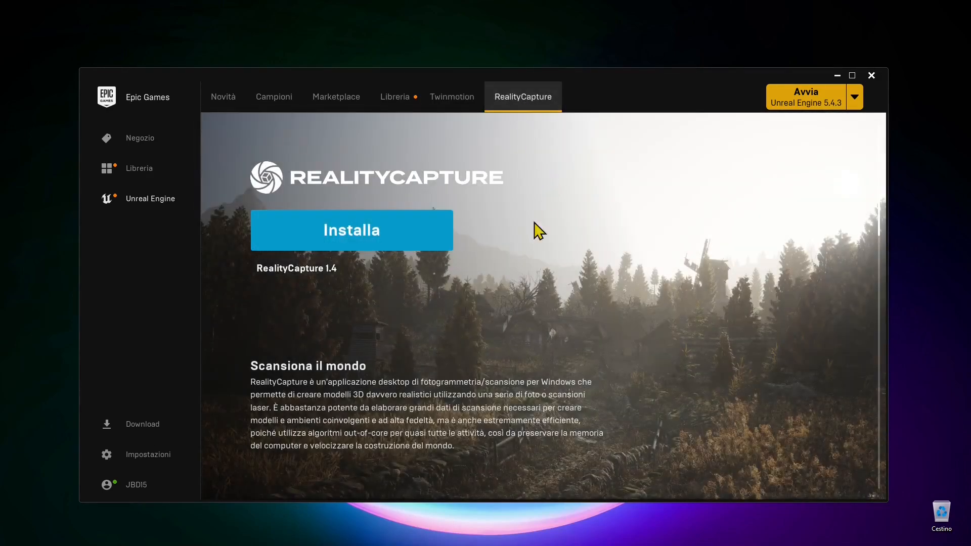
- Install RealityCapture 1.4 in C:\Program Files\Epic Games, accepting its pricing terms and end user license agreement
click(359, 238)
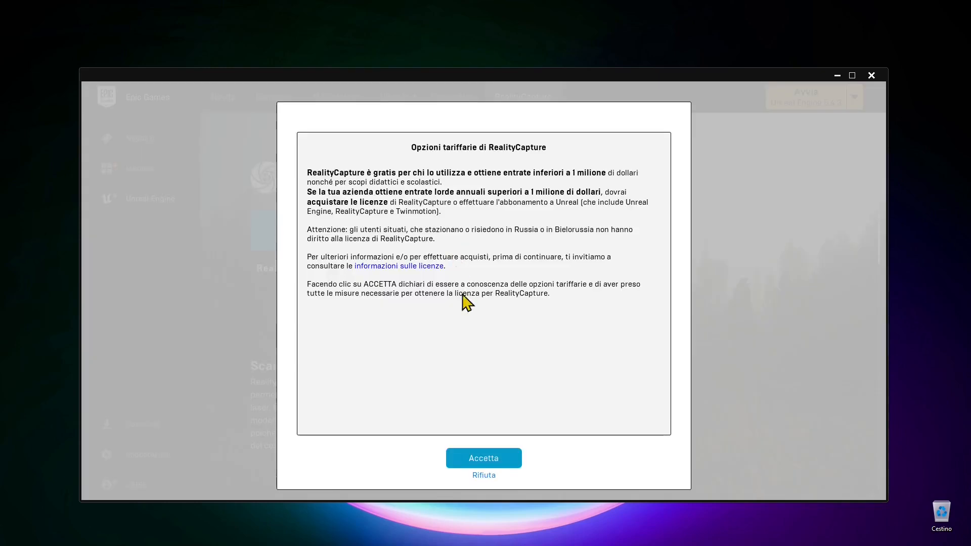
click(482, 458)
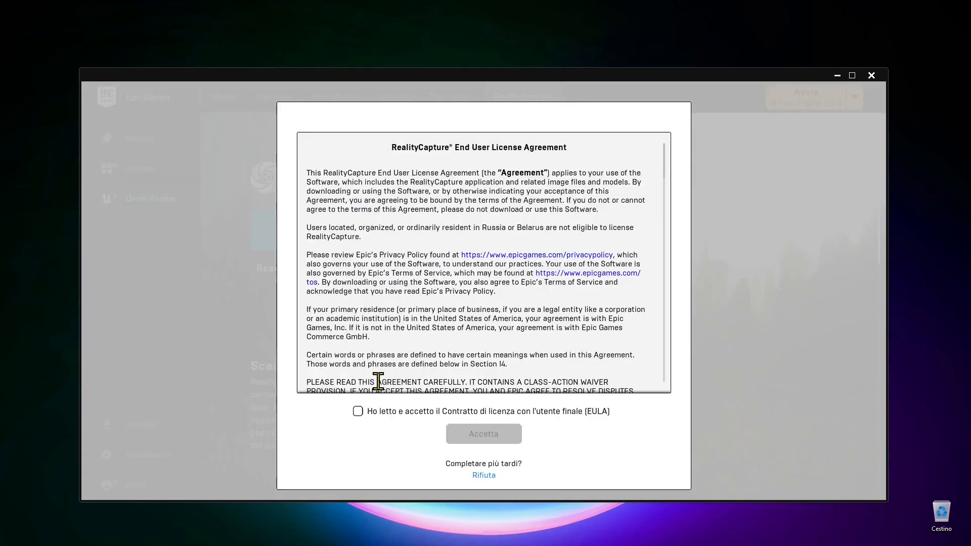
click(439, 410)
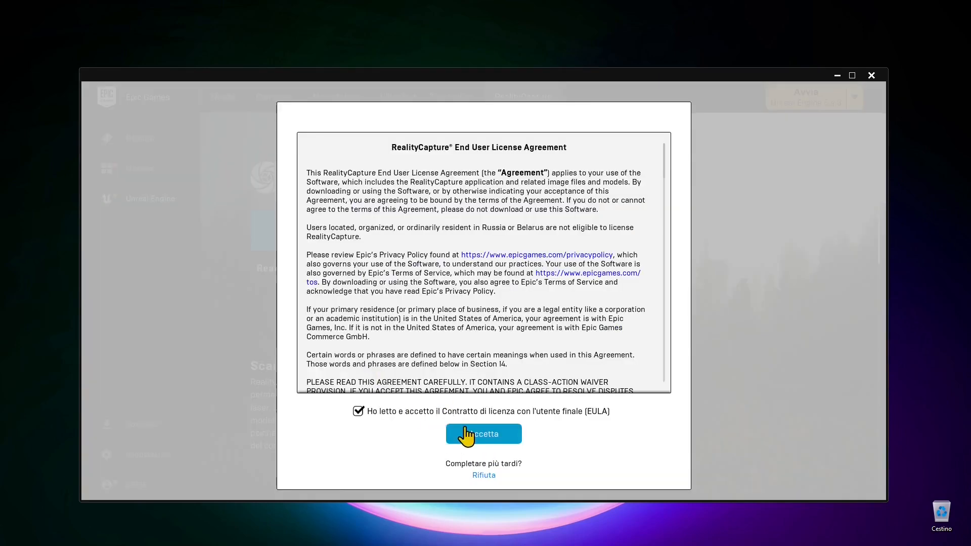
click(464, 433)
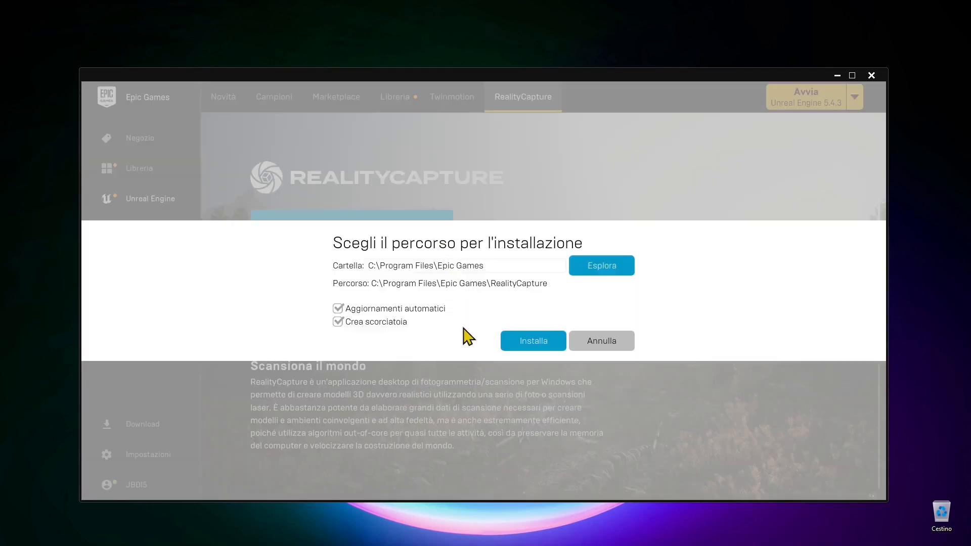
click(514, 348)
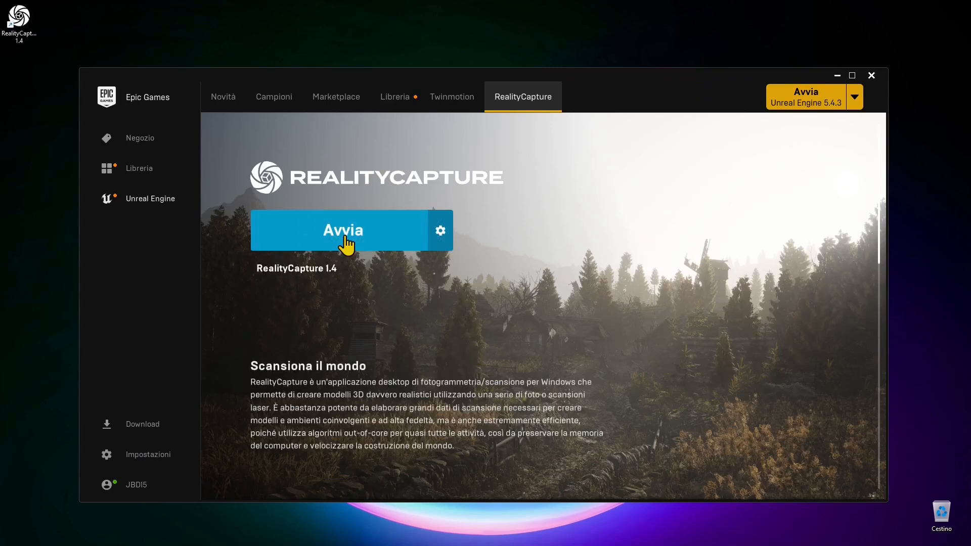
- Launch RealityCapture 1.4 and arrange its window and the launcher so that both are accessible
click(346, 245)
scroll(611, 341, down, 1)
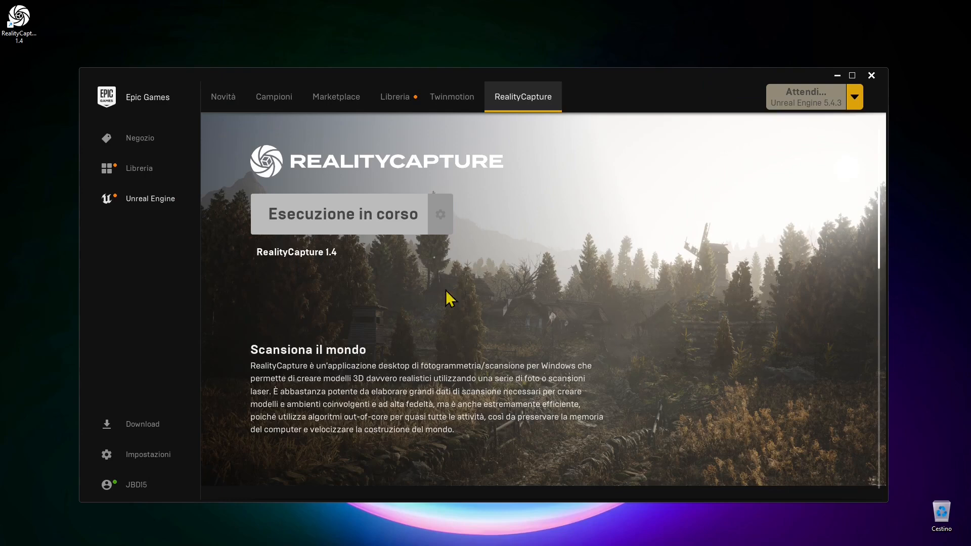
drag(585, 77, 579, 136)
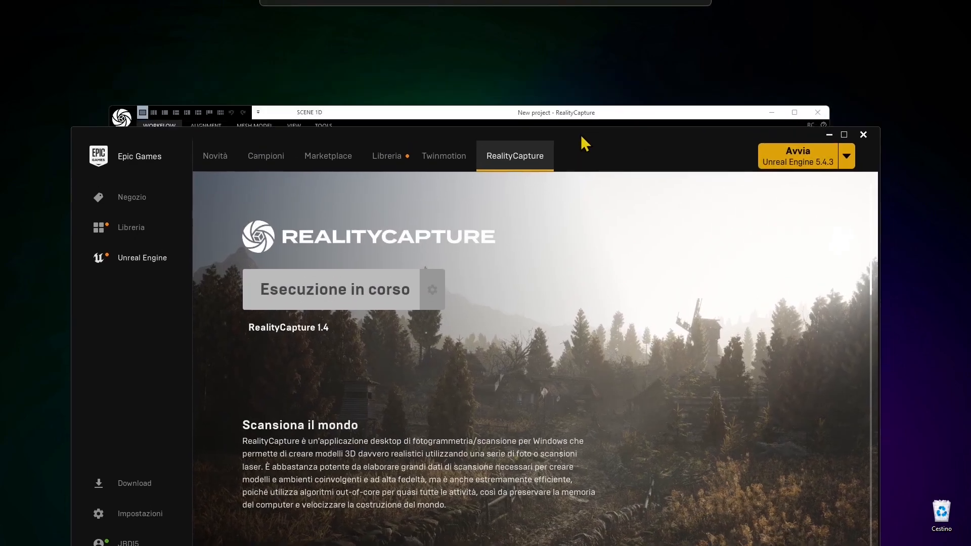
drag(402, 114, 468, 46)
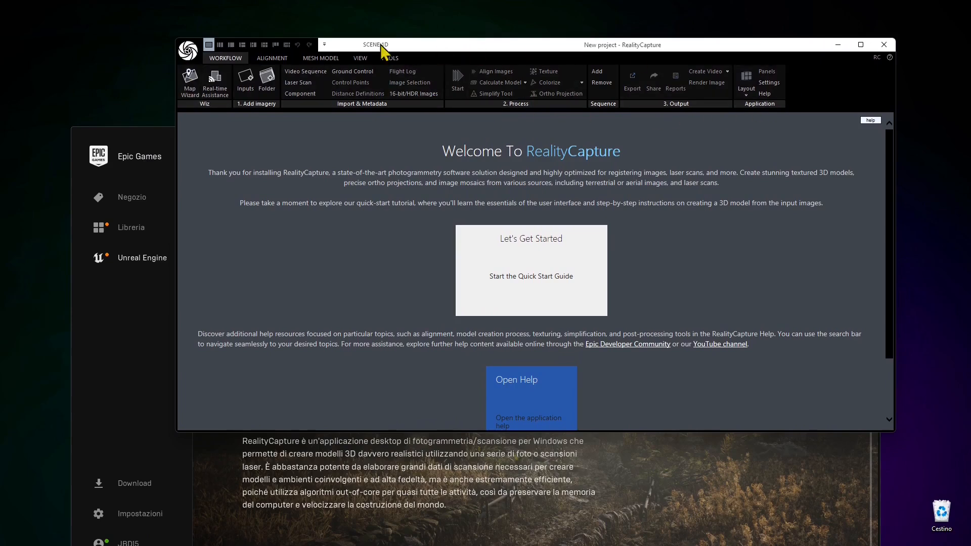
- Bring the launcher back to the front and review the RealityCapture page's description, community support, online learning and samples sections
click(150, 328)
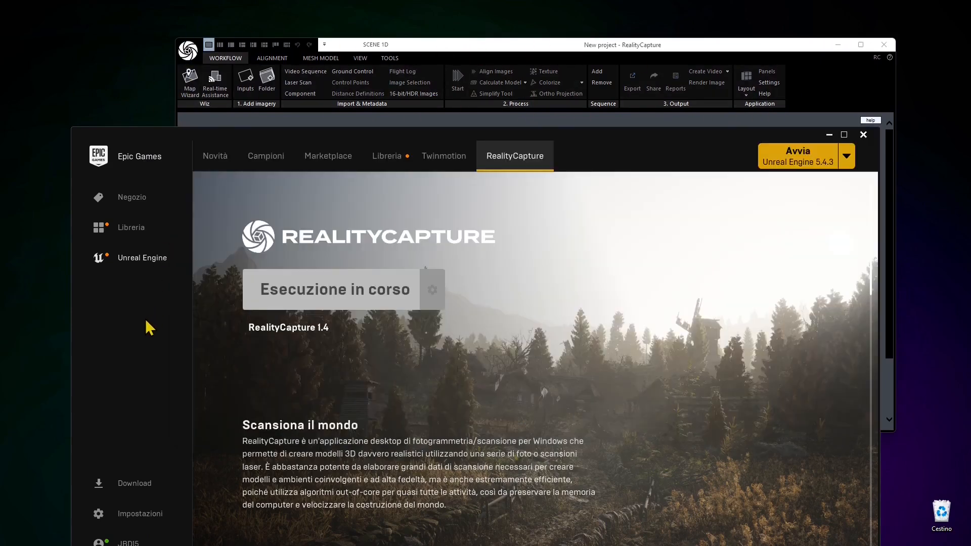
drag(295, 138, 271, 88)
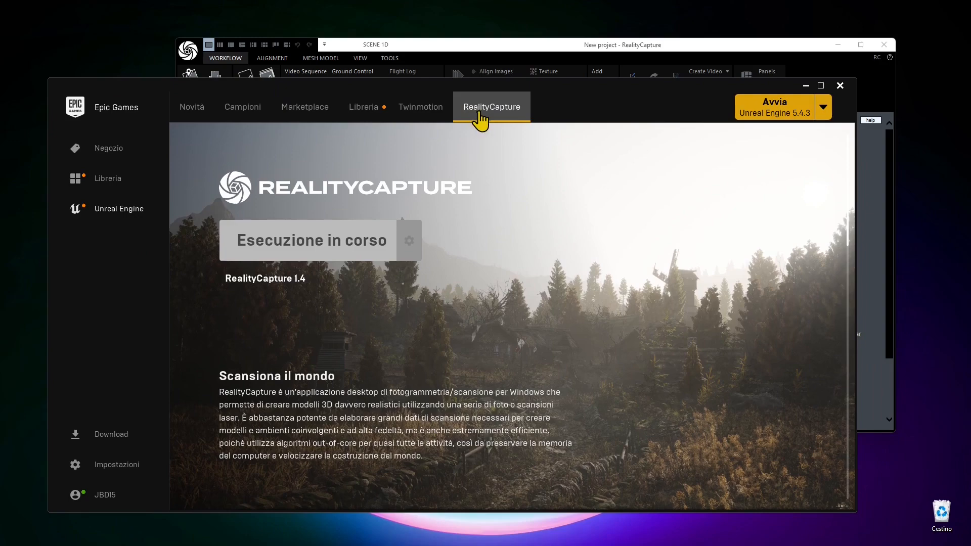
scroll(542, 293, down, 3)
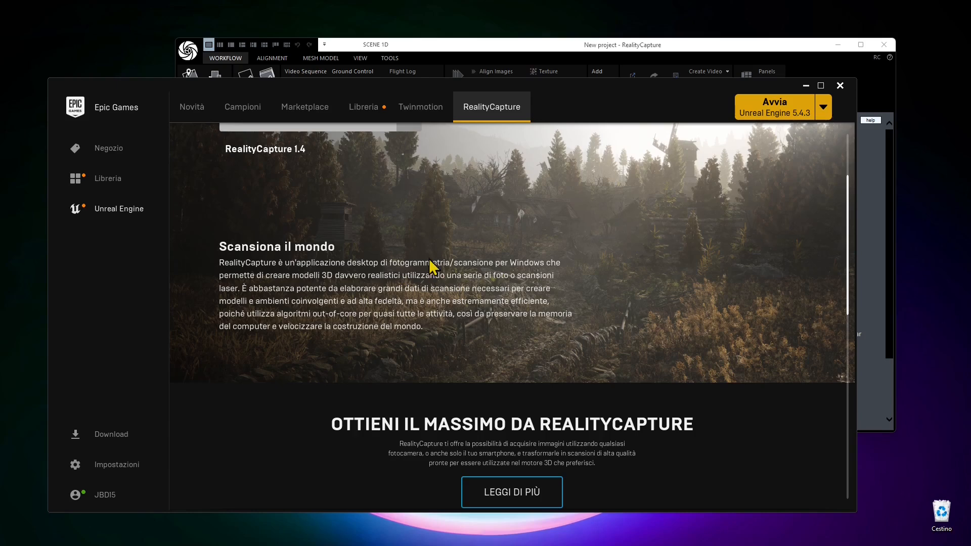
scroll(505, 309, down, 1)
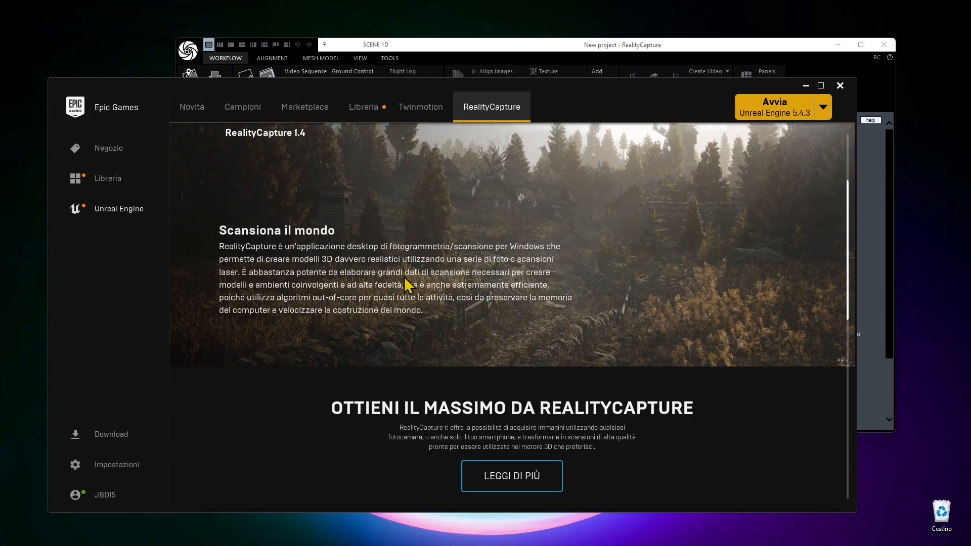
scroll(408, 286, down, 2)
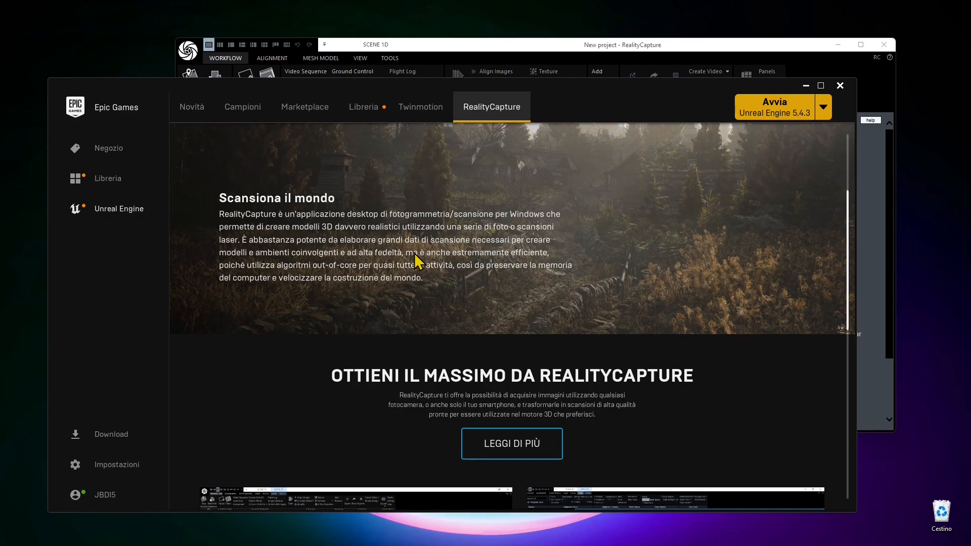
scroll(419, 260, down, 12)
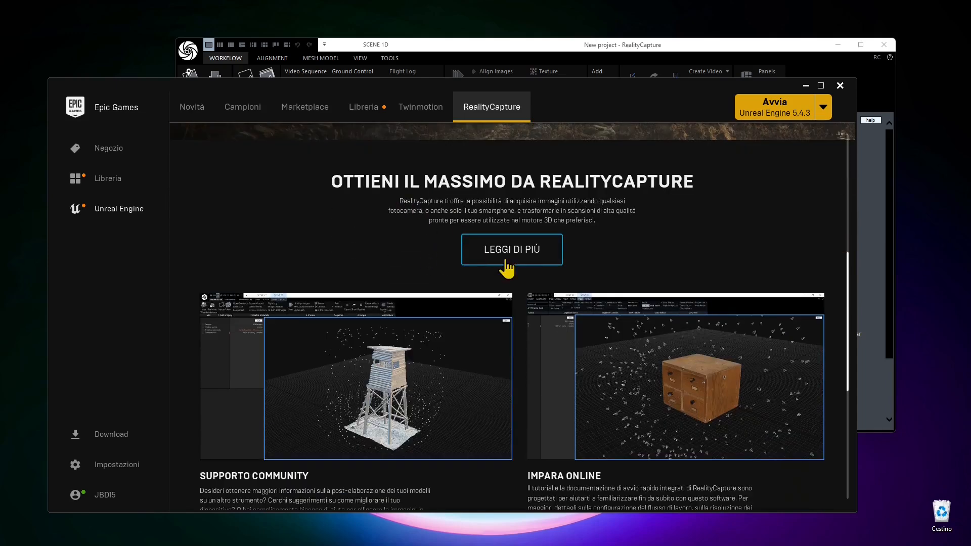
scroll(500, 334, down, 3)
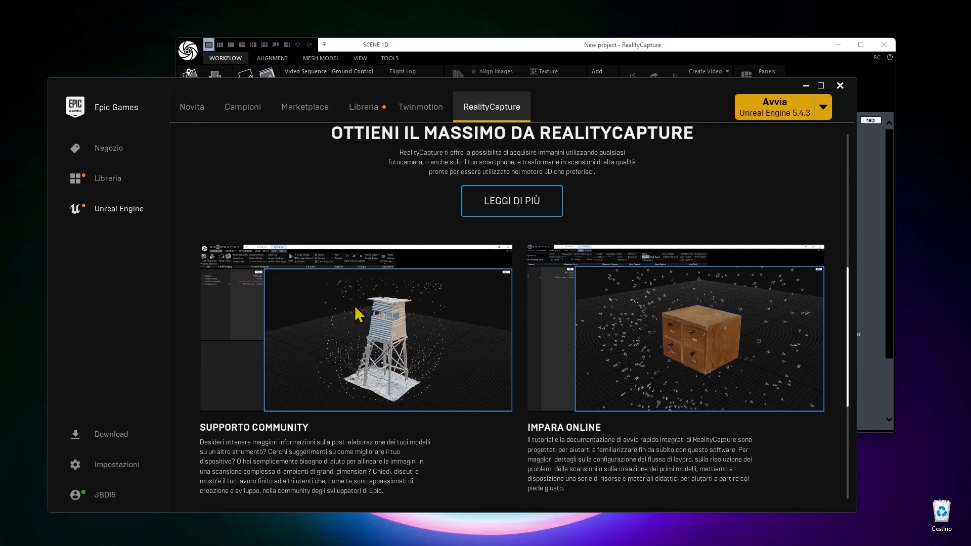
scroll(351, 335, down, 2)
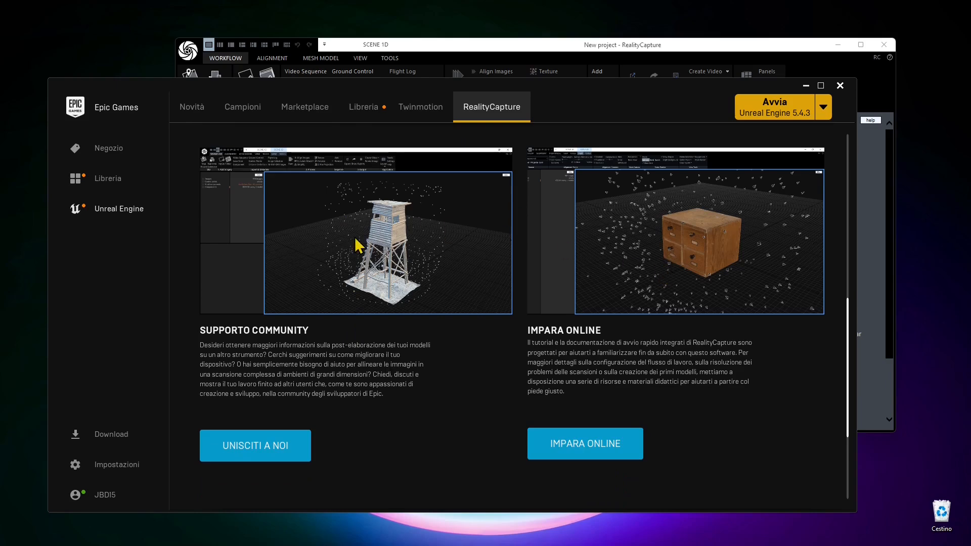
scroll(615, 336, down, 4)
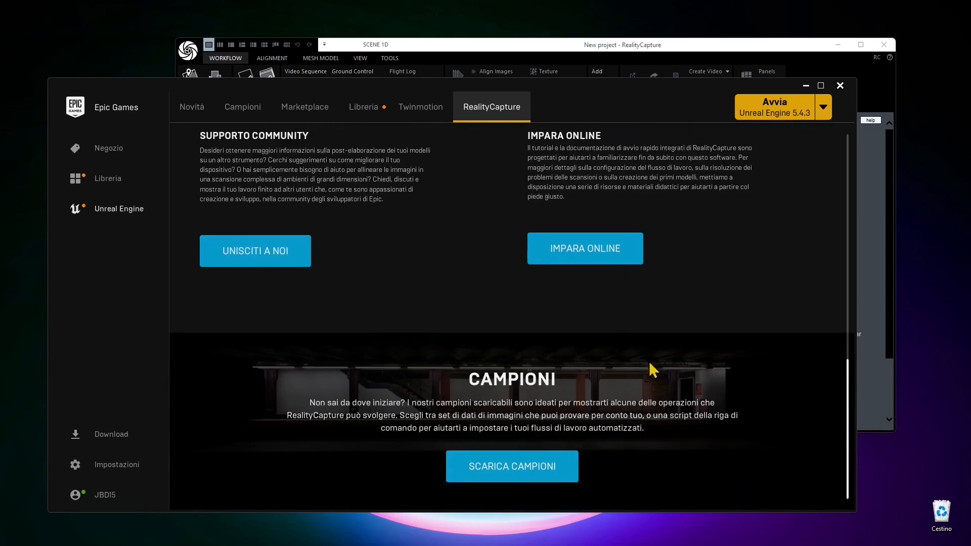
scroll(642, 250, up, 1)
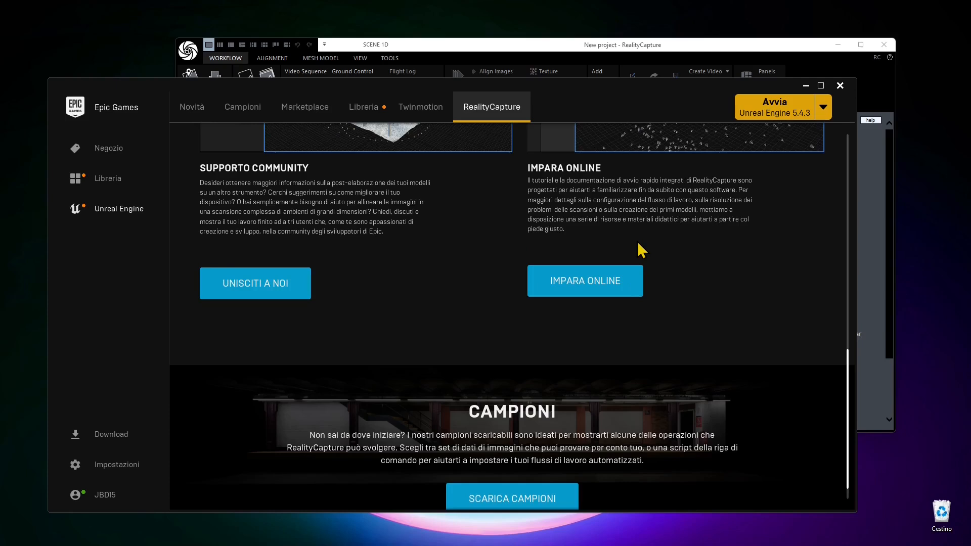
scroll(651, 332, down, 1)
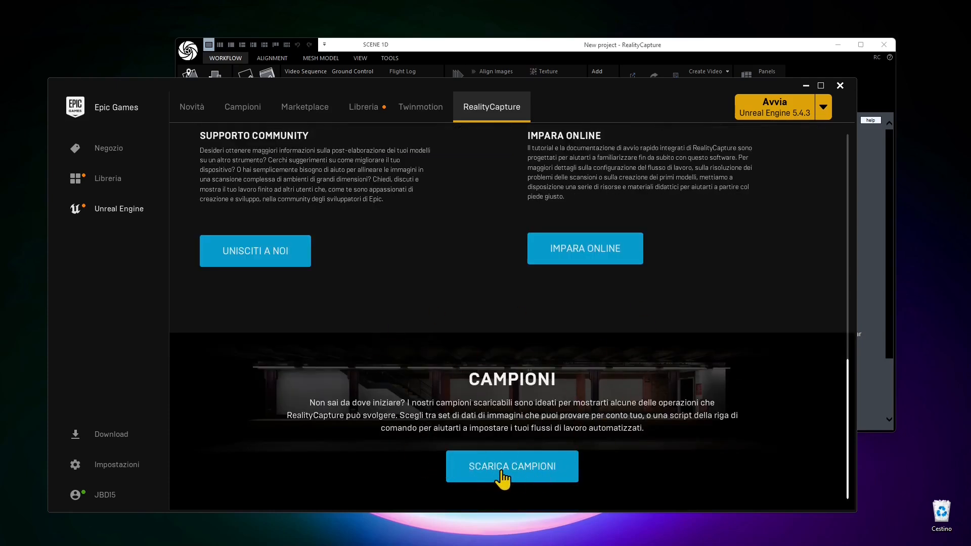
- Open the RealityCapture sample datasets web page and review the available datasets and their download sizes
click(519, 479)
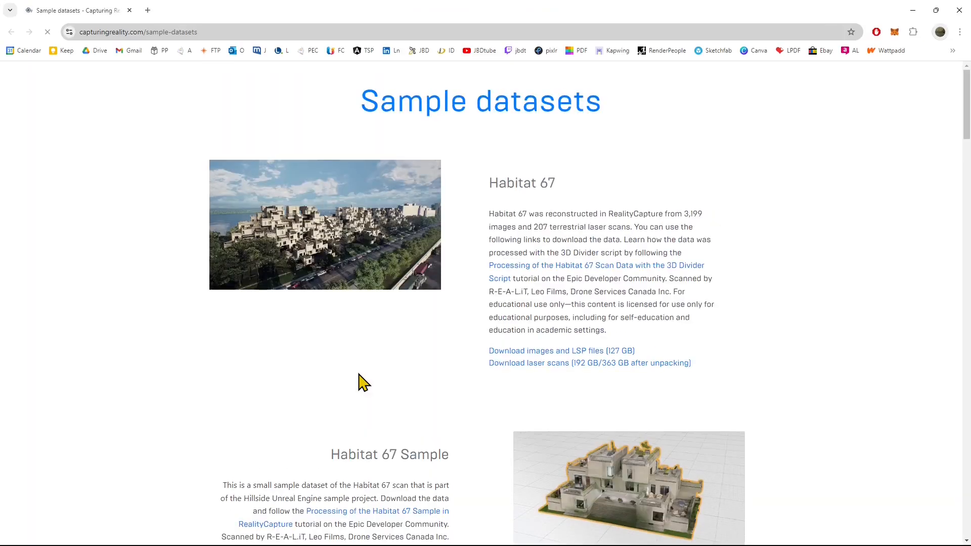
drag(365, 137, 627, 149)
click(652, 193)
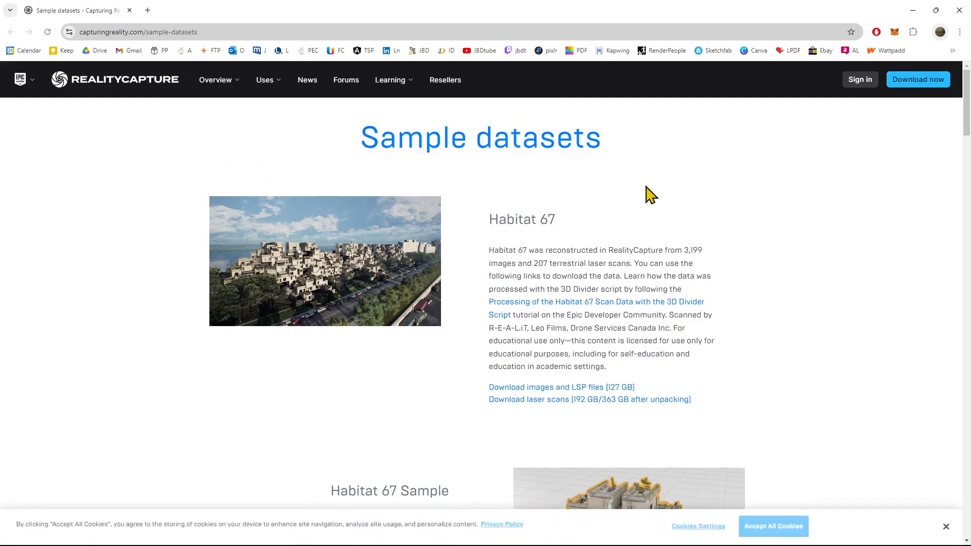
scroll(651, 355, down, 2)
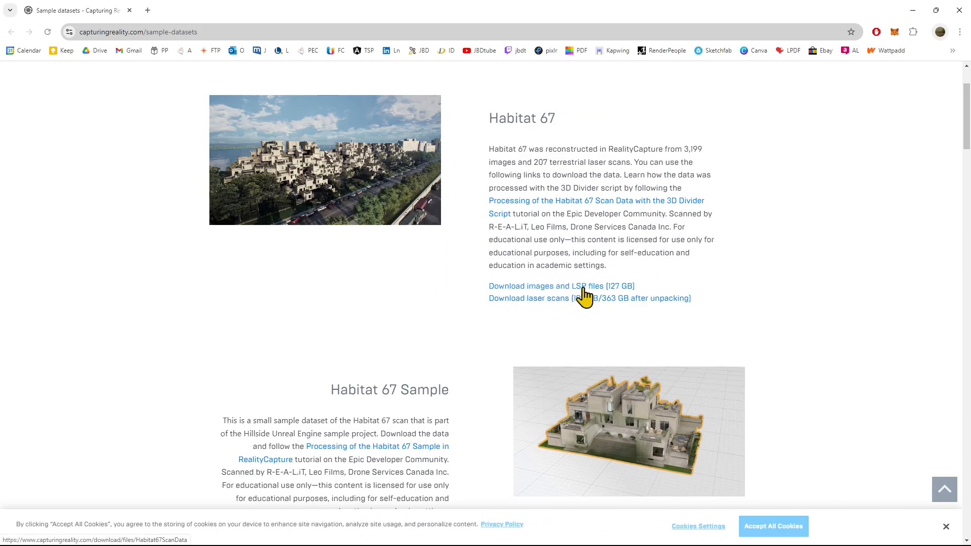
scroll(506, 339, down, 3)
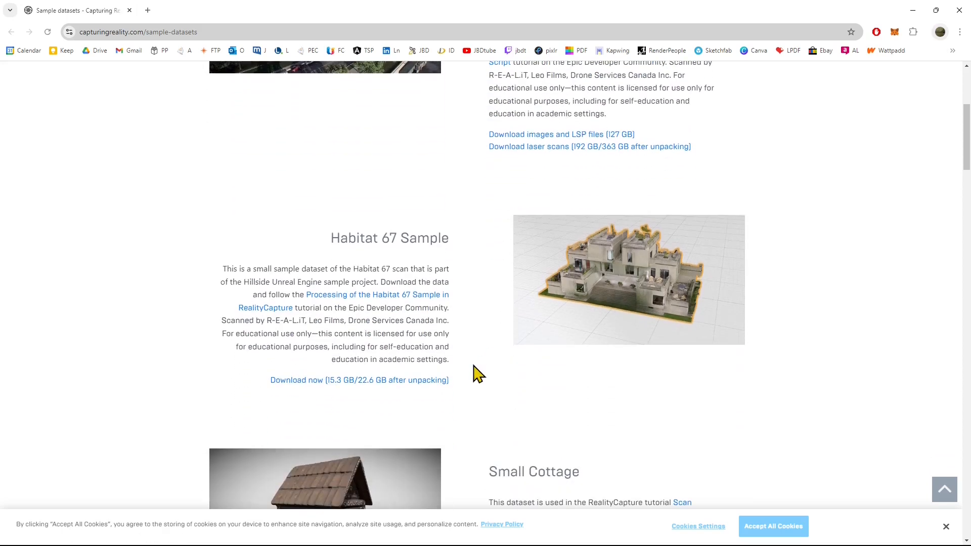
scroll(461, 385, down, 1)
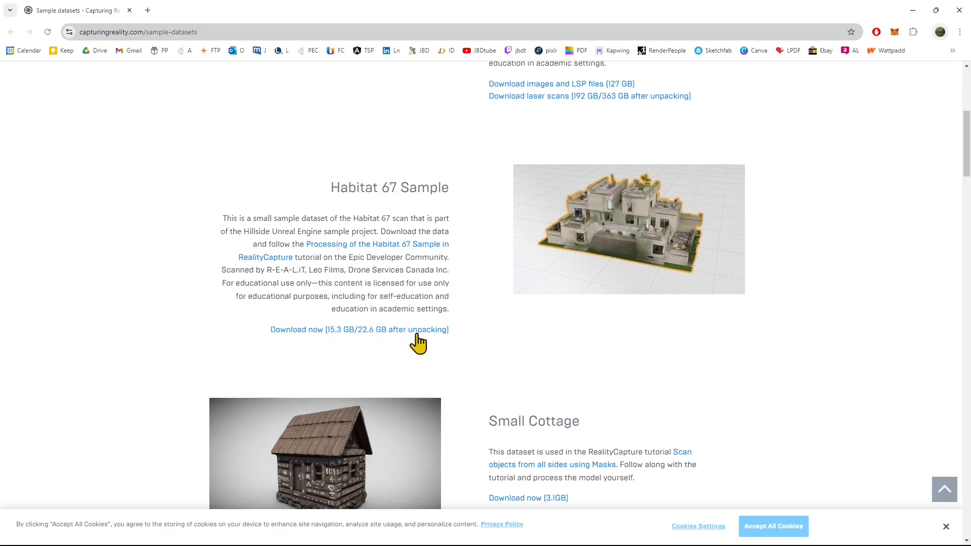
scroll(597, 370, down, 5)
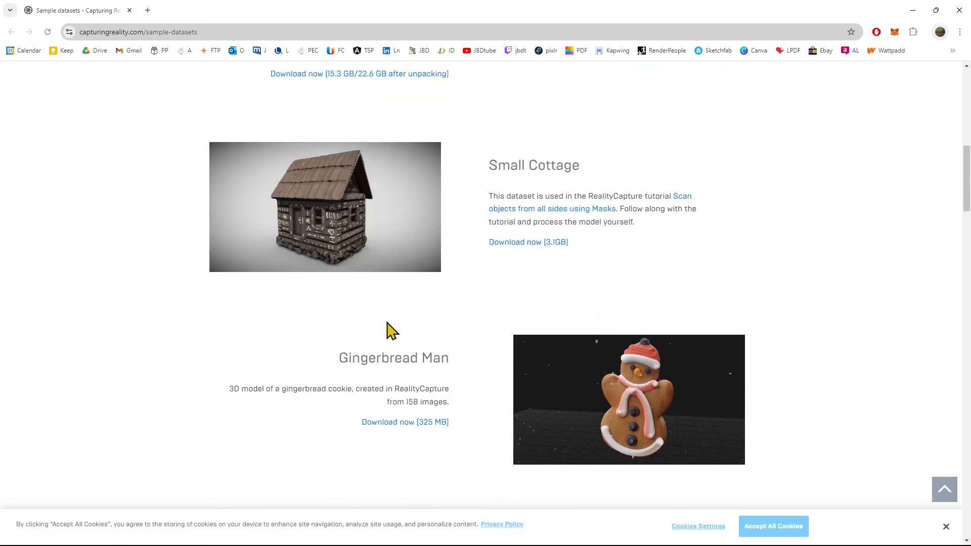
scroll(389, 330, down, 3)
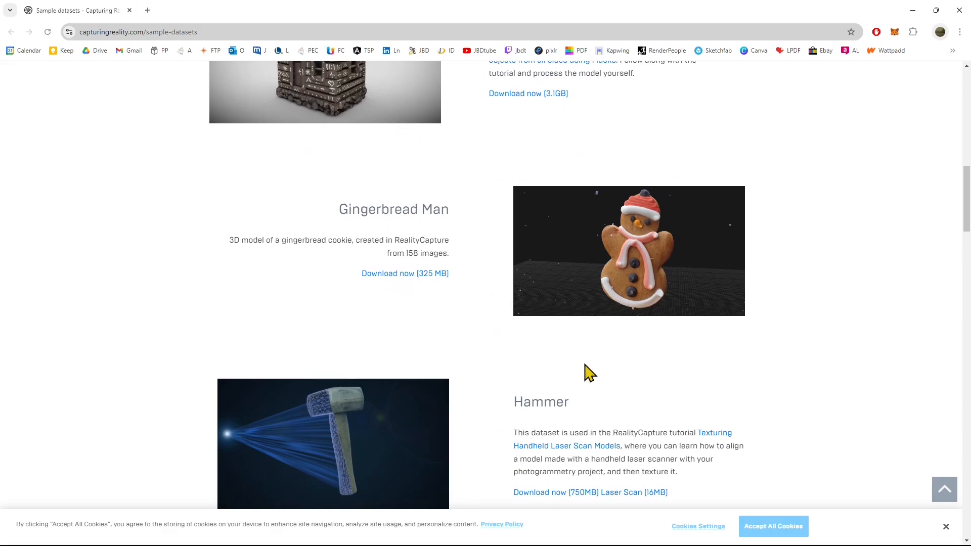
scroll(587, 371, down, 2)
scroll(633, 324, down, 3)
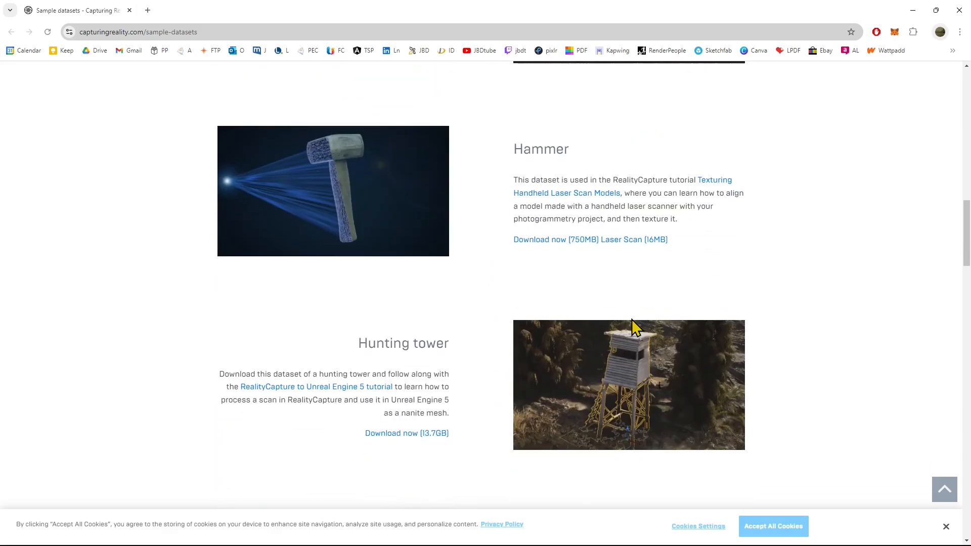
scroll(632, 323, down, 3)
scroll(636, 327, down, 10)
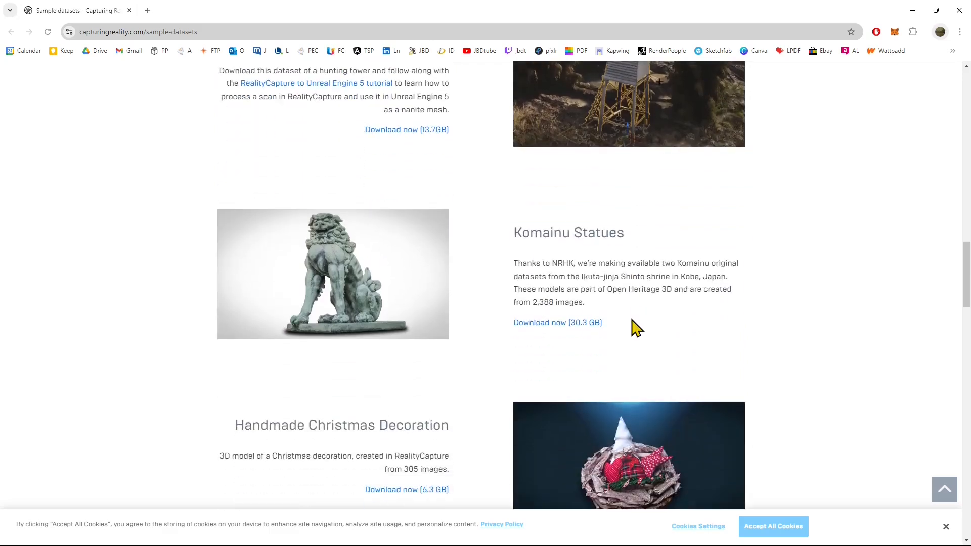
scroll(636, 328, down, 10)
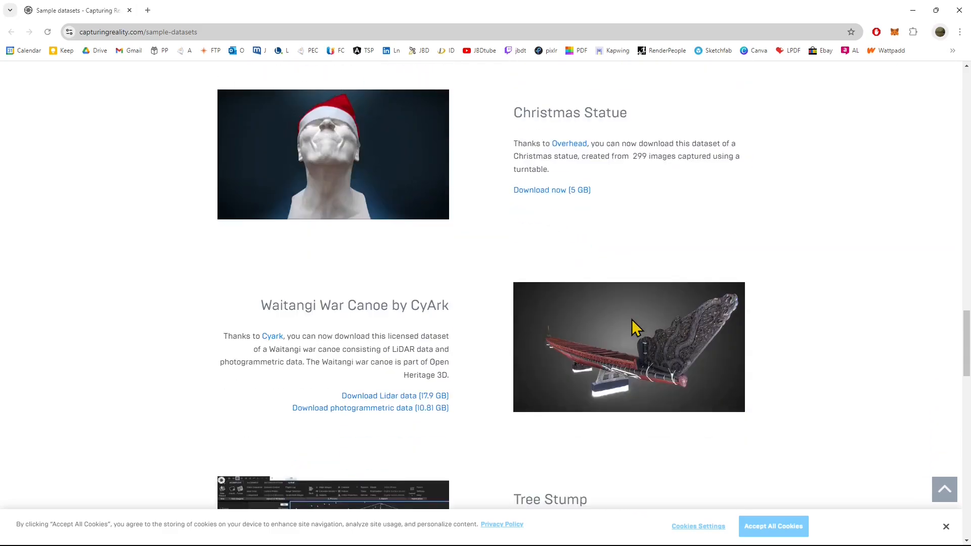
scroll(637, 328, down, 10)
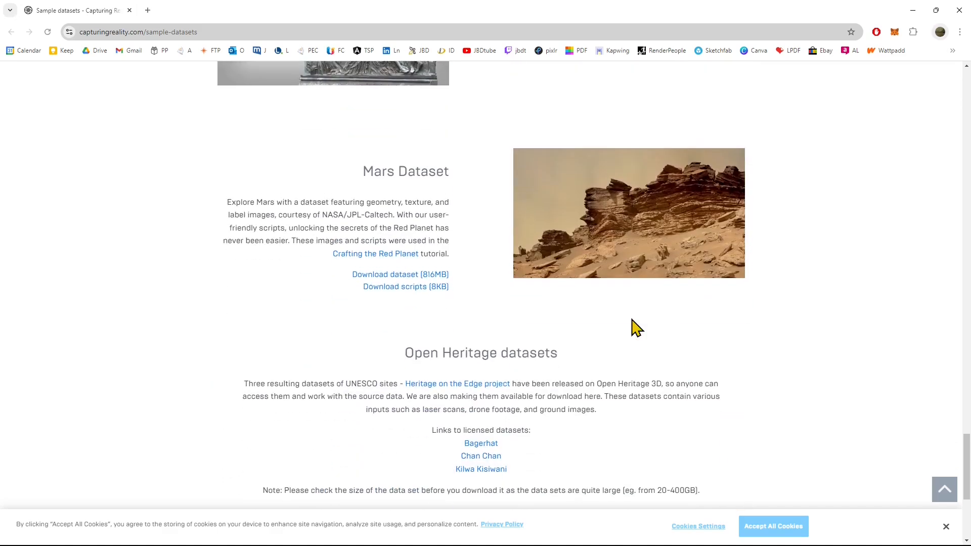
- Download the 26 MB Small Relief dataset from the sample datasets page
scroll(636, 328, up, 4)
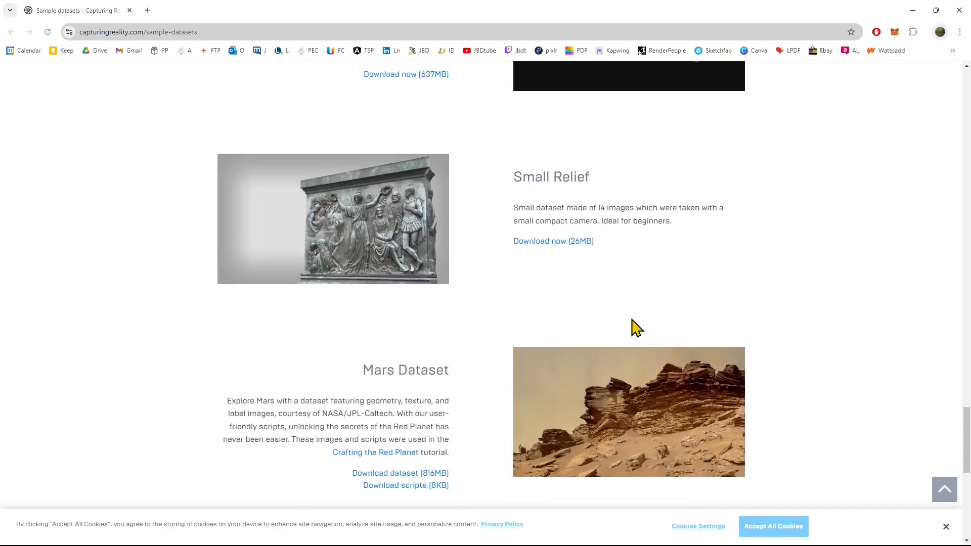
click(545, 245)
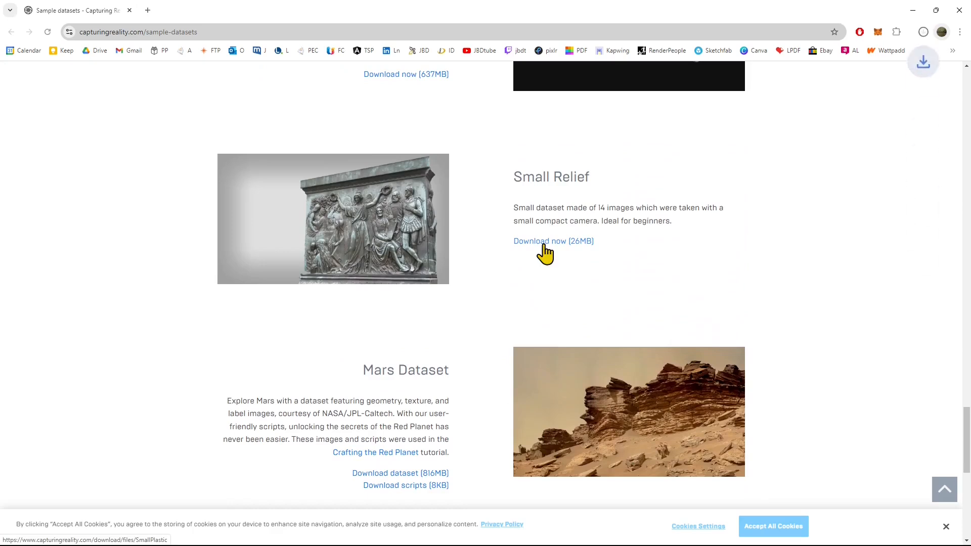
click(927, 34)
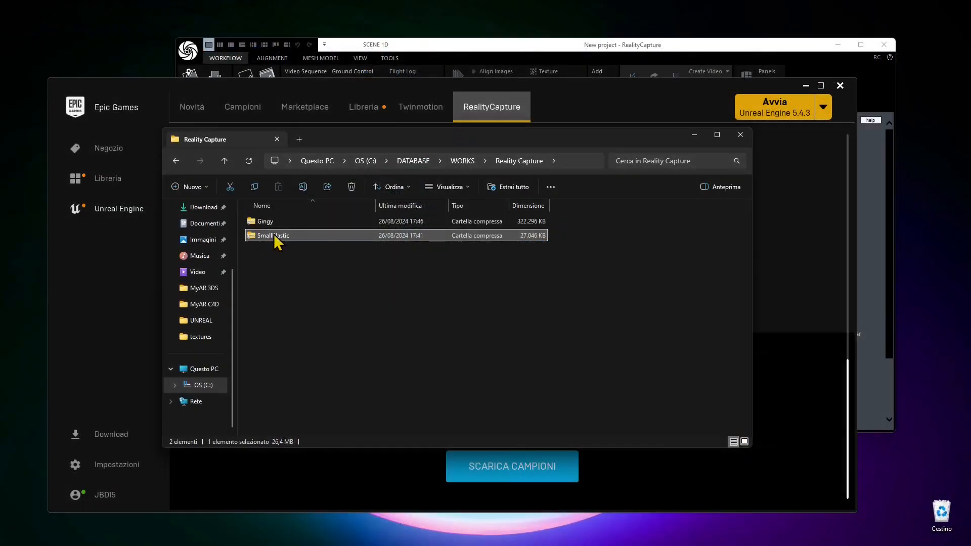
- Extract the SmallPlastic archive into C:\DATABASE\WORKS\Reality Capture\SmallPlastic and close the window showing the extracted files
right_click(277, 241)
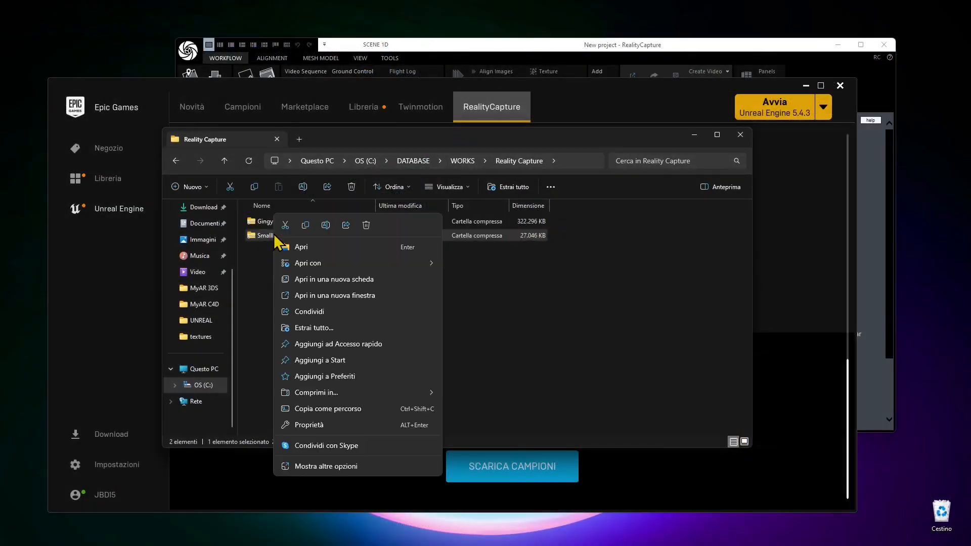
click(313, 329)
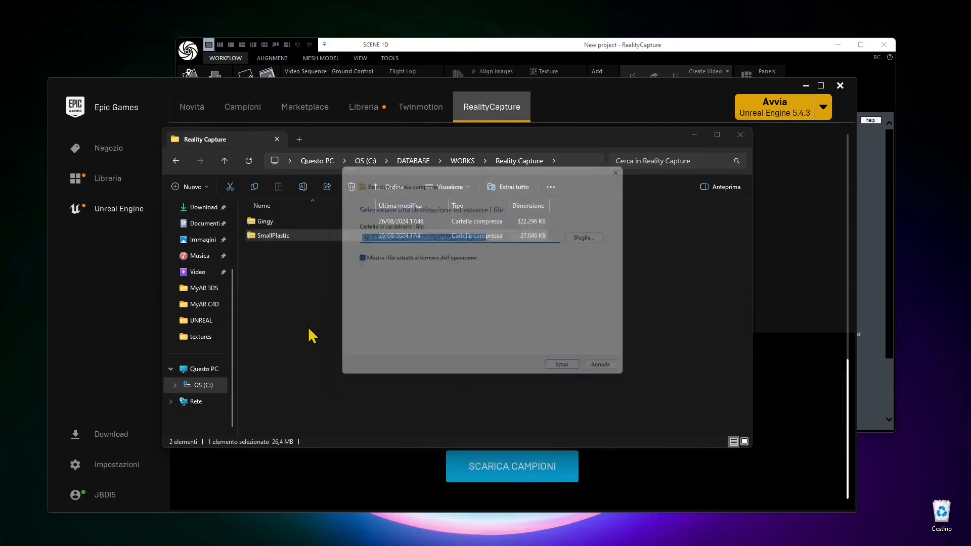
click(572, 375)
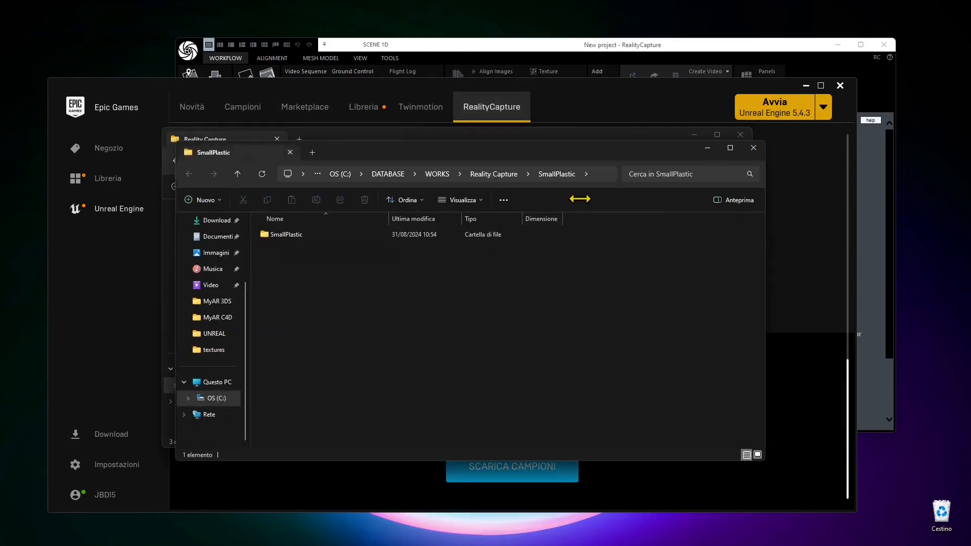
key(ctrl+w)
- Extract the Gingy archive into C:\DATABASE\WORKS\Reality Capture\Gingy
click(267, 226)
right_click(267, 228)
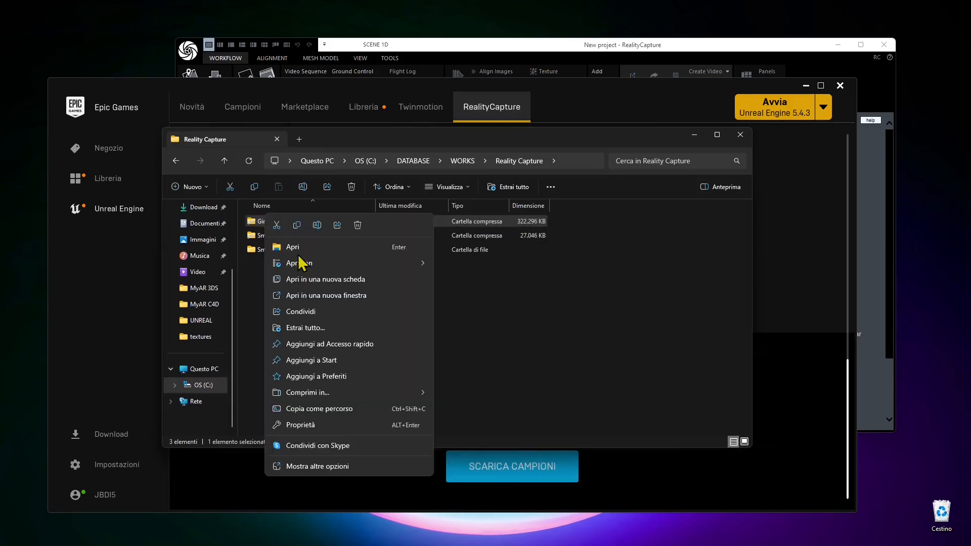
click(310, 329)
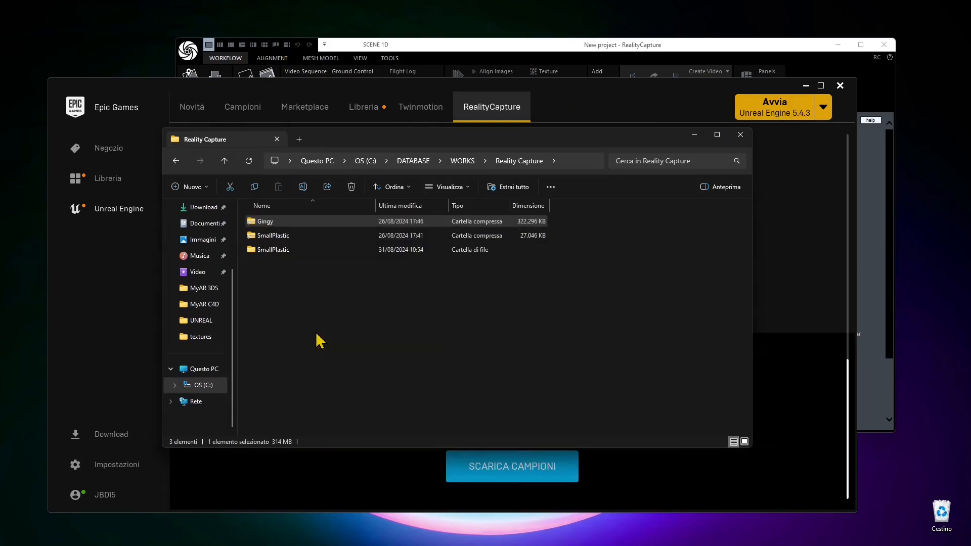
click(572, 377)
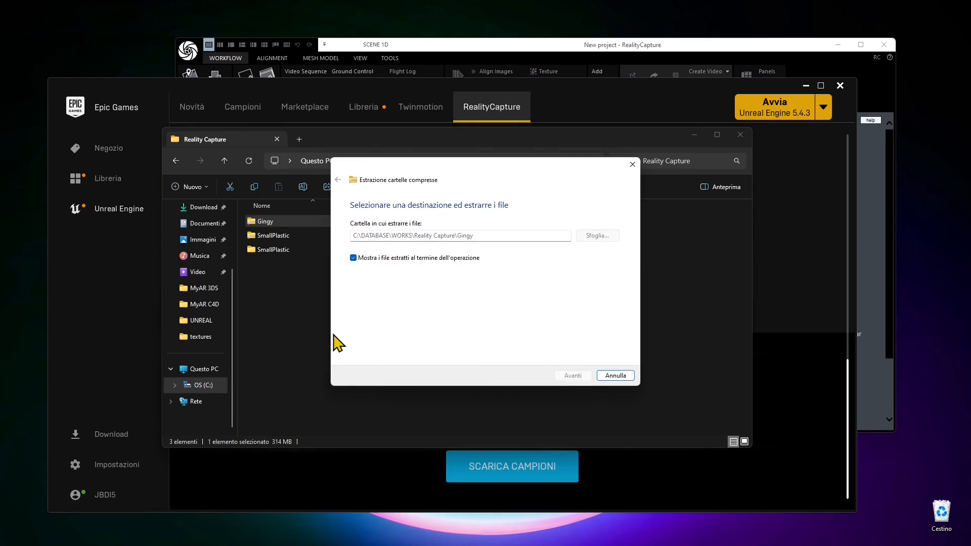
- Delete the SmallPlastic archive from the Reality Capture folder and try to delete the Gingy archive
click(284, 310)
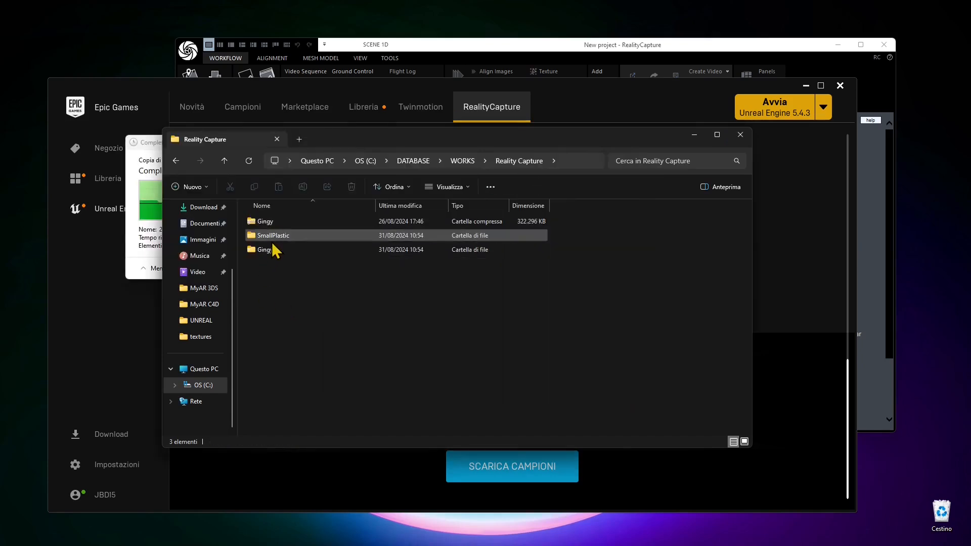
click(268, 222)
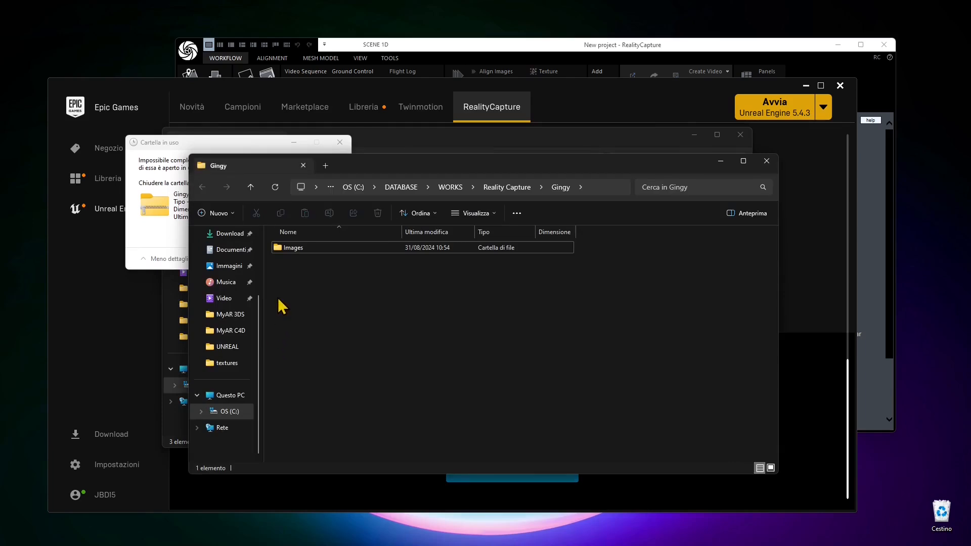
- Open the Images folder of the extracted Gingy dataset and dismiss the folder-in-use dialog
double_click(287, 249)
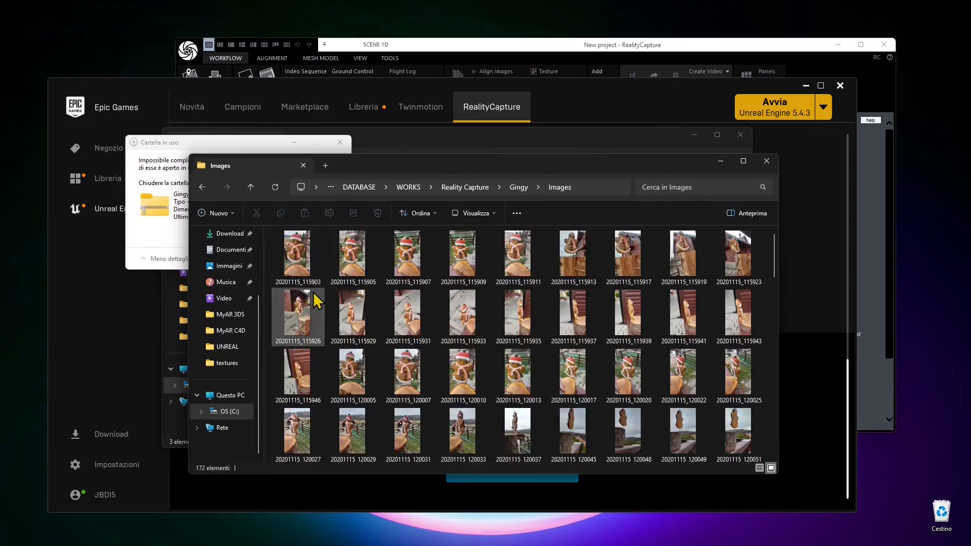
click(409, 314)
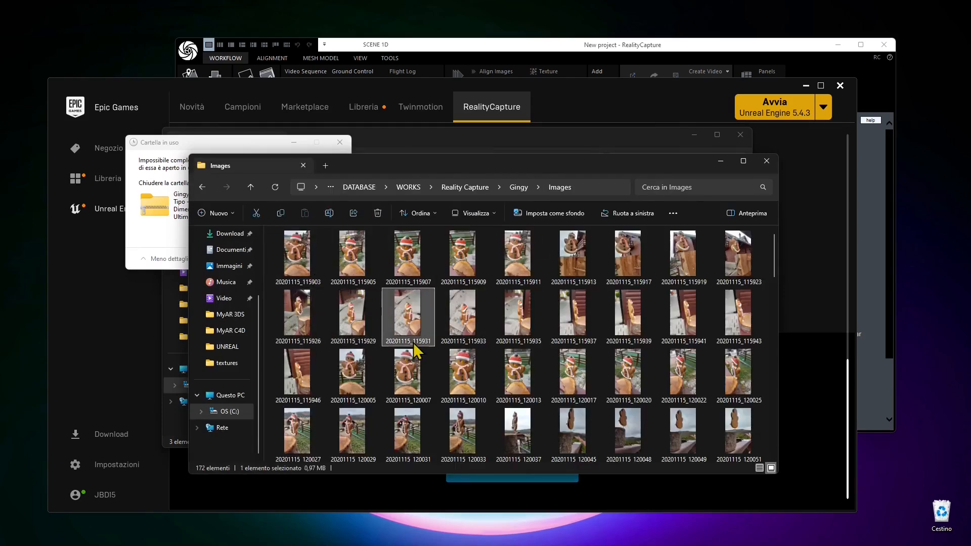
click(534, 392)
click(252, 146)
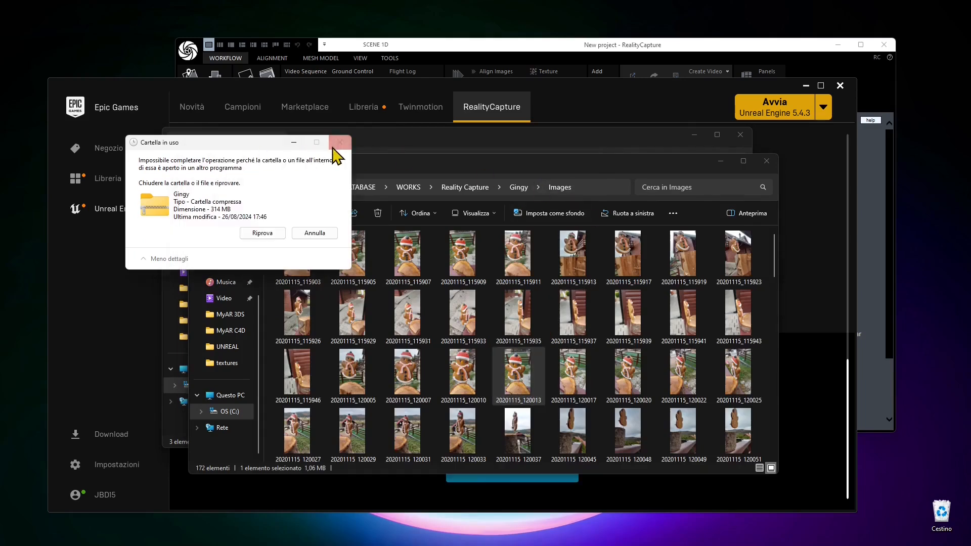
click(338, 143)
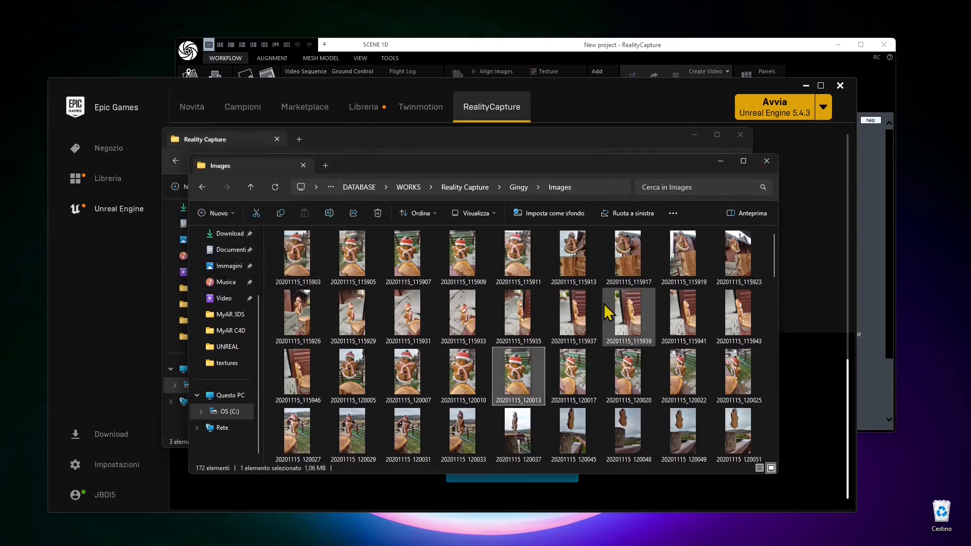
- Look through the gingerbread photos in the Gingy Images folder to the end, and close its window
scroll(627, 317, down, 5)
click(623, 382)
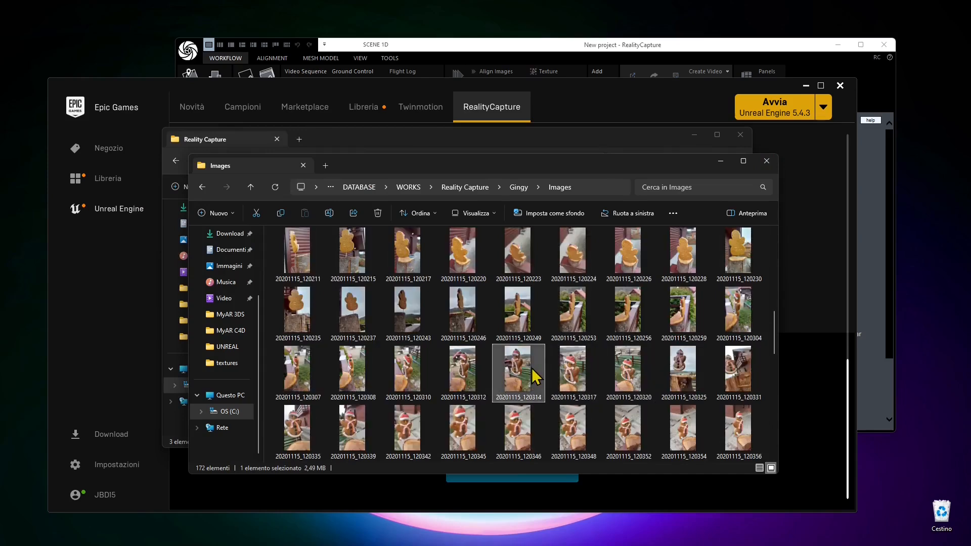
scroll(434, 341, down, 2)
click(429, 359)
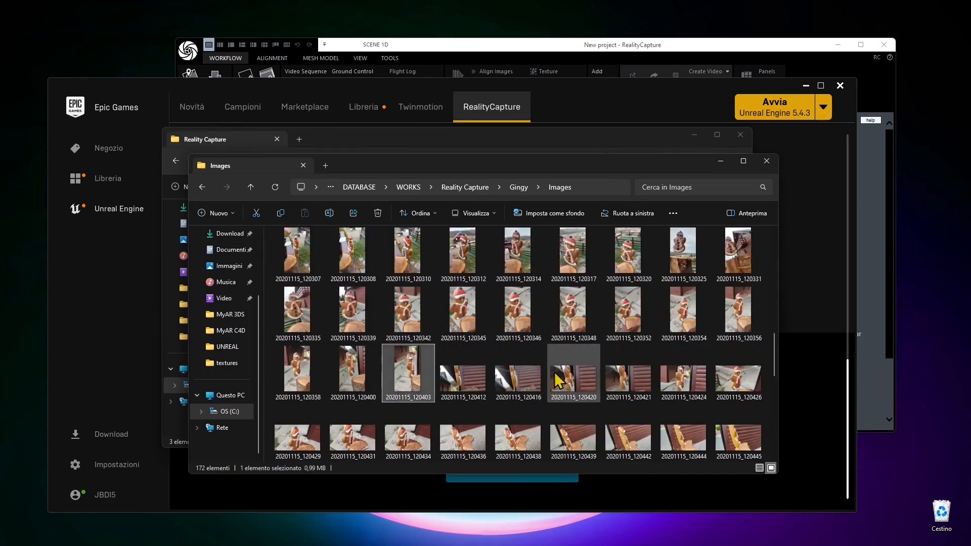
scroll(683, 374, down, 5)
click(464, 377)
click(363, 381)
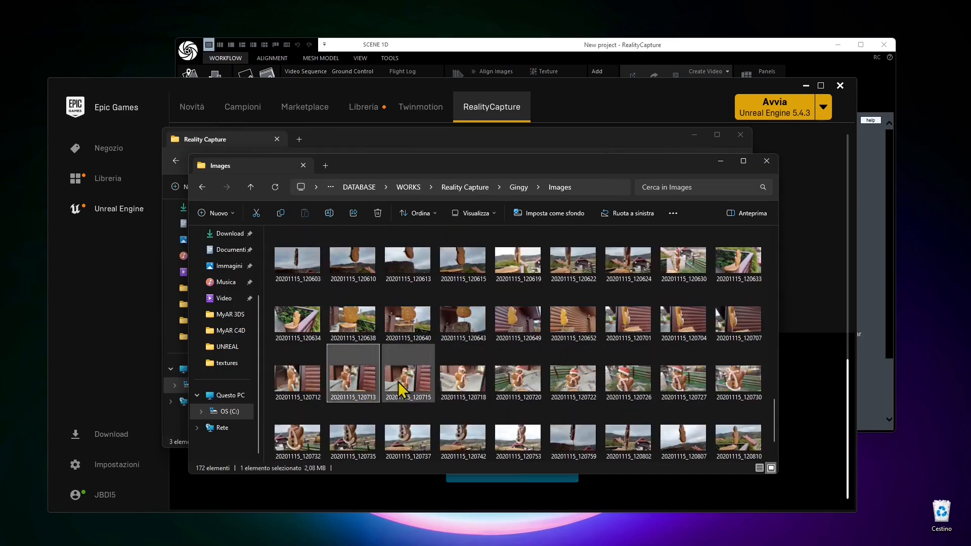
scroll(475, 394, up, 1)
scroll(549, 395, down, 2)
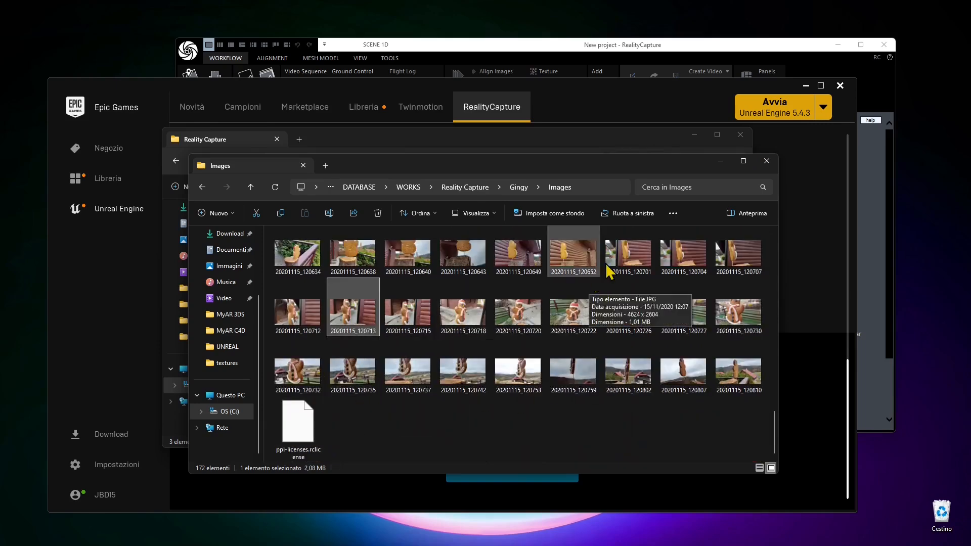
click(767, 161)
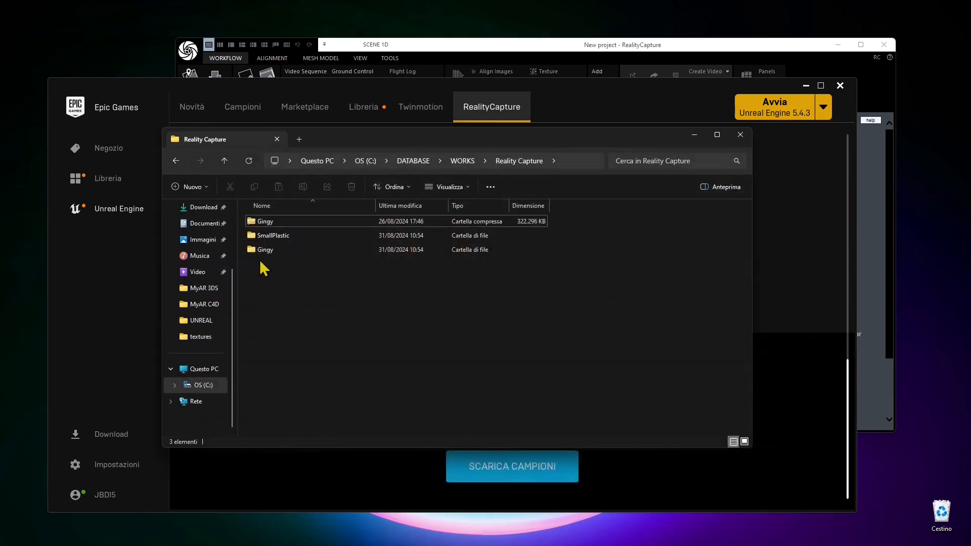
- Open the Images folder nested inside the extracted SmallPlastic dataset
double_click(268, 236)
double_click(273, 225)
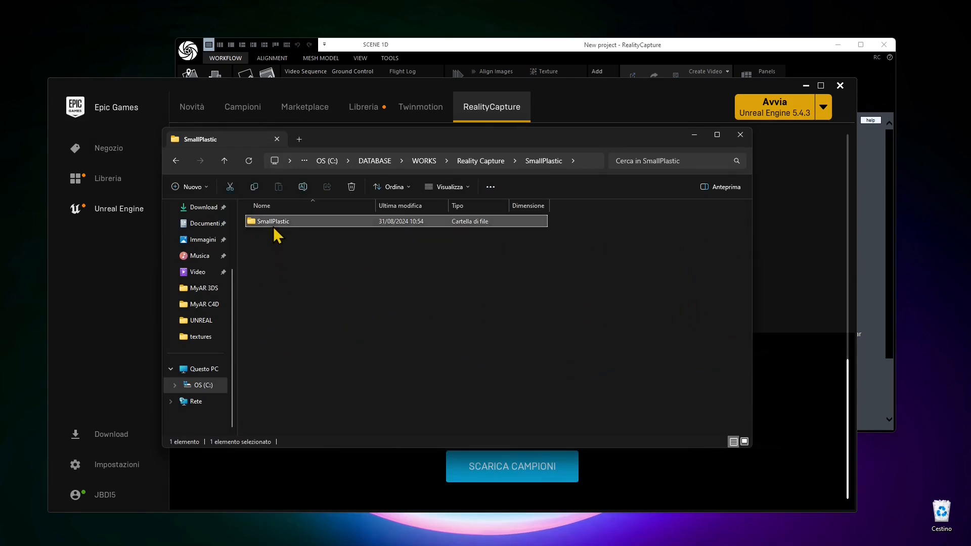
double_click(270, 223)
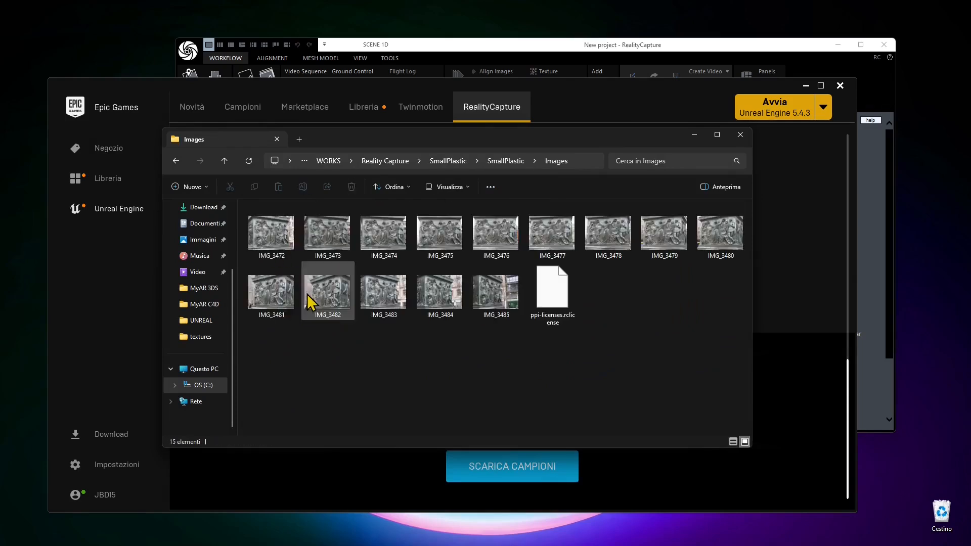
- Examine the relief photos from IMG_3472 to IMG_3480 in the SmallPlastic Images folder
click(266, 238)
click(365, 245)
click(445, 244)
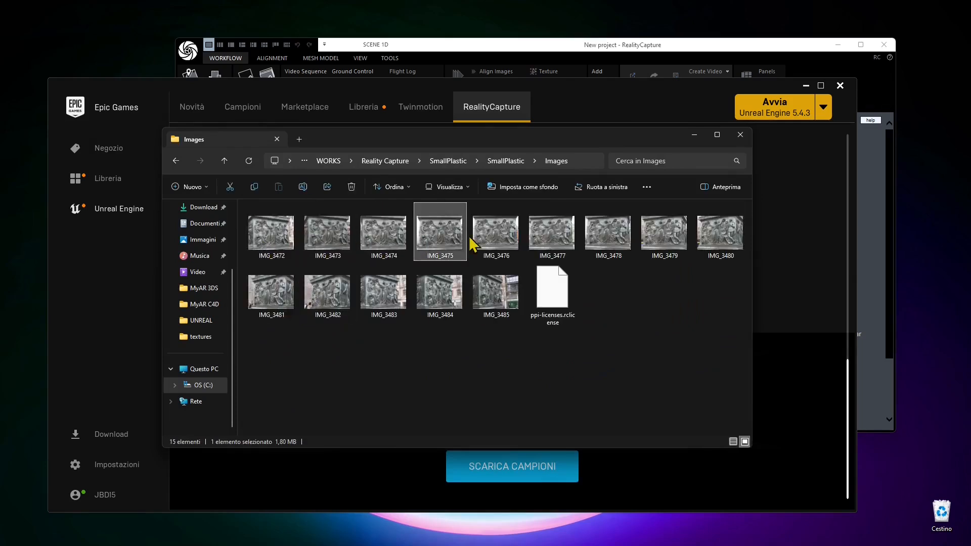
click(499, 244)
click(552, 244)
click(610, 246)
click(675, 248)
click(718, 238)
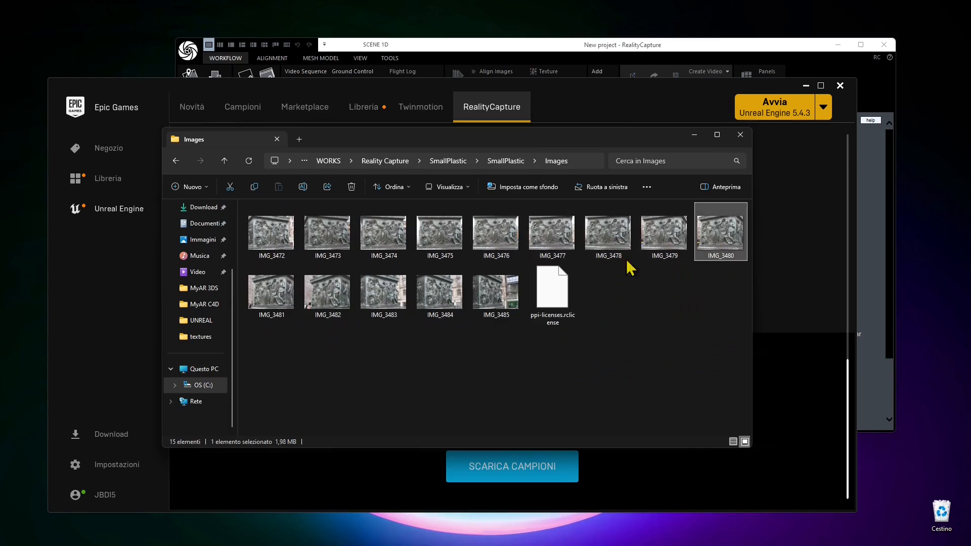
- Compare the relief photos IMG_3485, IMG_3472 and IMG_3482 in the SmallPlastic Images folder
click(498, 296)
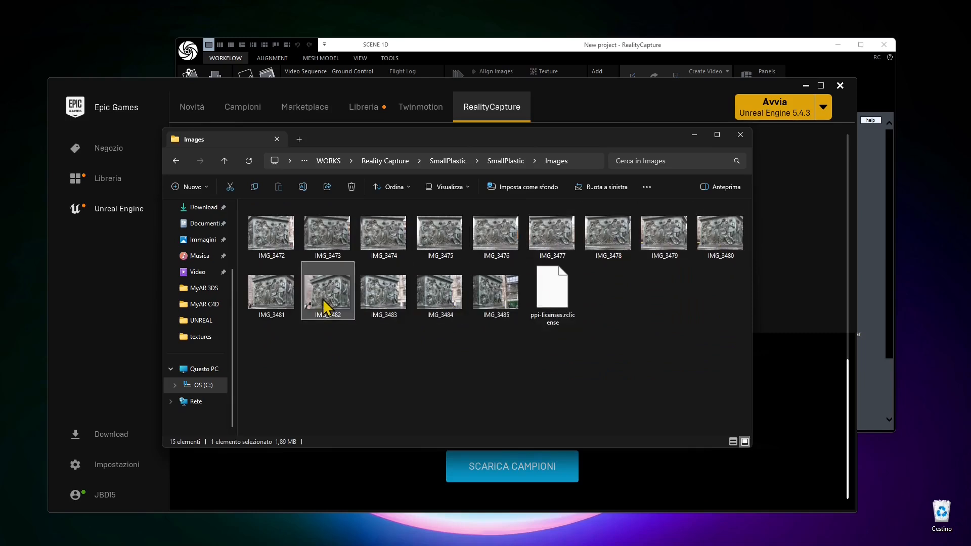
click(258, 240)
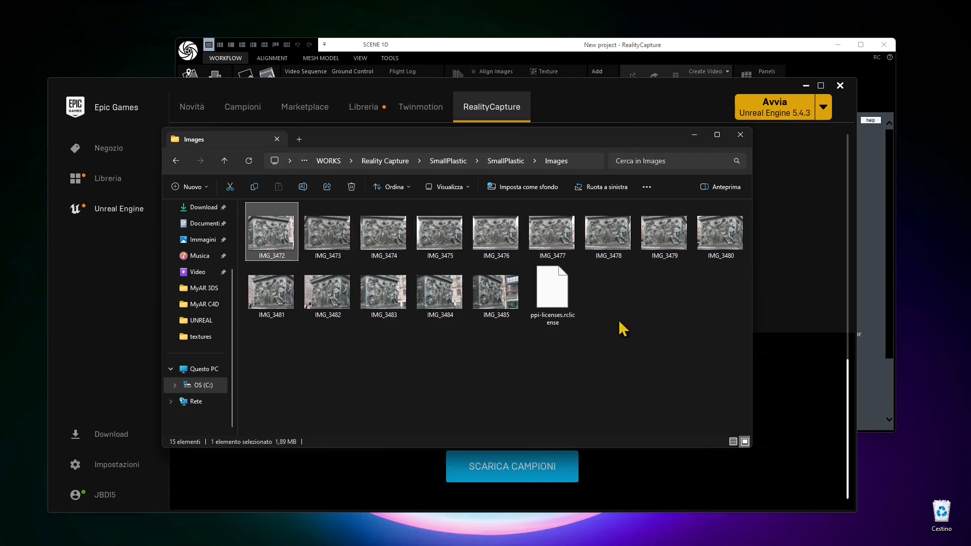
click(324, 299)
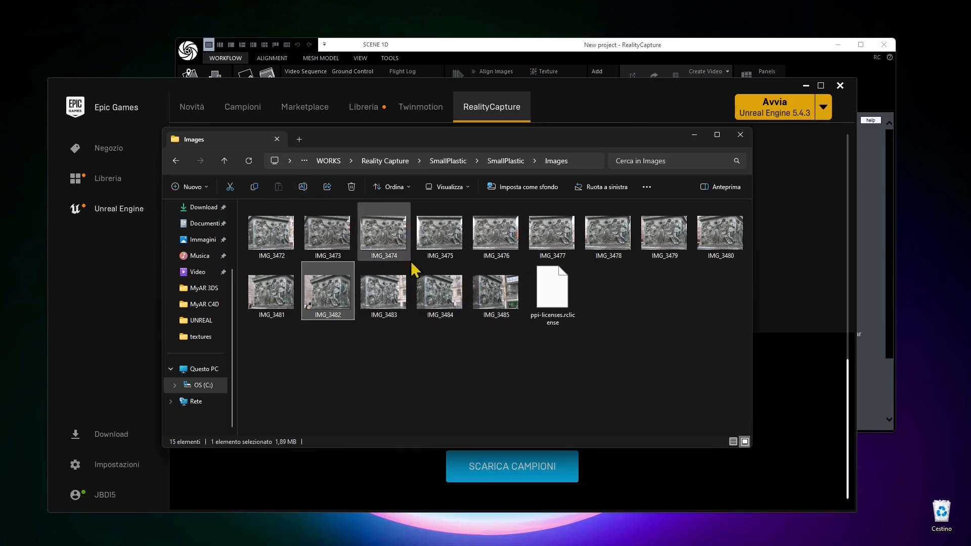
- Go back up from the SmallPlastic Images folder to WORKS and open the Reality Capture folder
key(alt+Left)
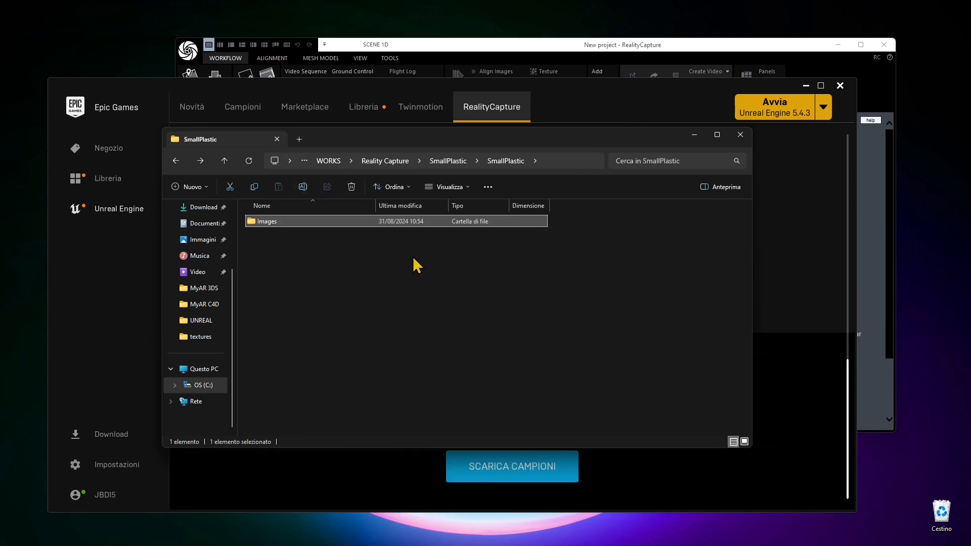
click(452, 165)
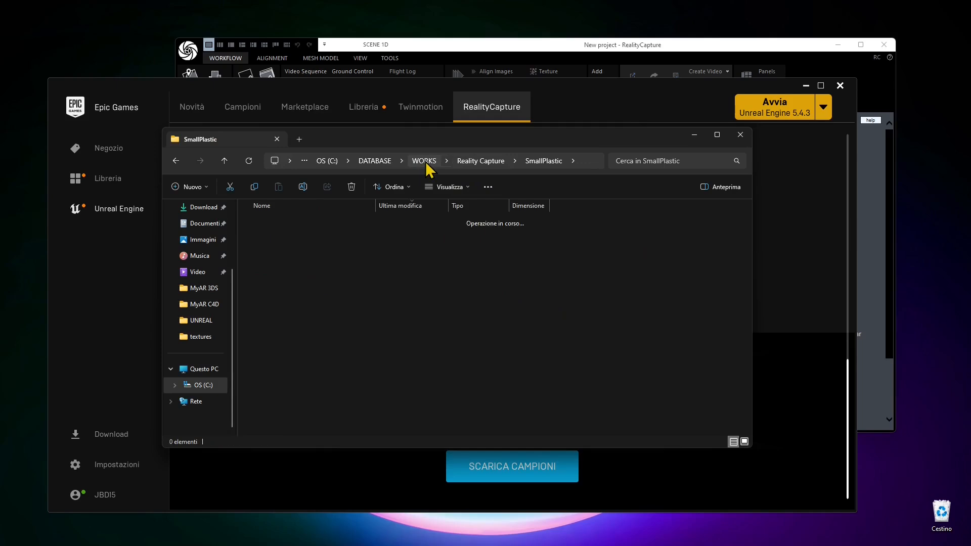
click(427, 164)
double_click(291, 222)
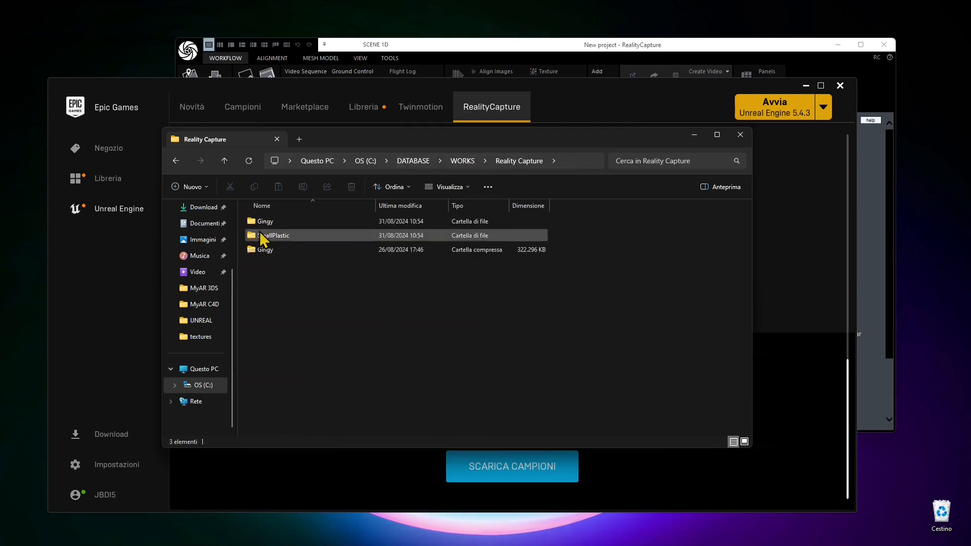
- Minimize the file explorer and Epic Games windows, and enlarge the RealityCapture window to fill the screen
click(694, 134)
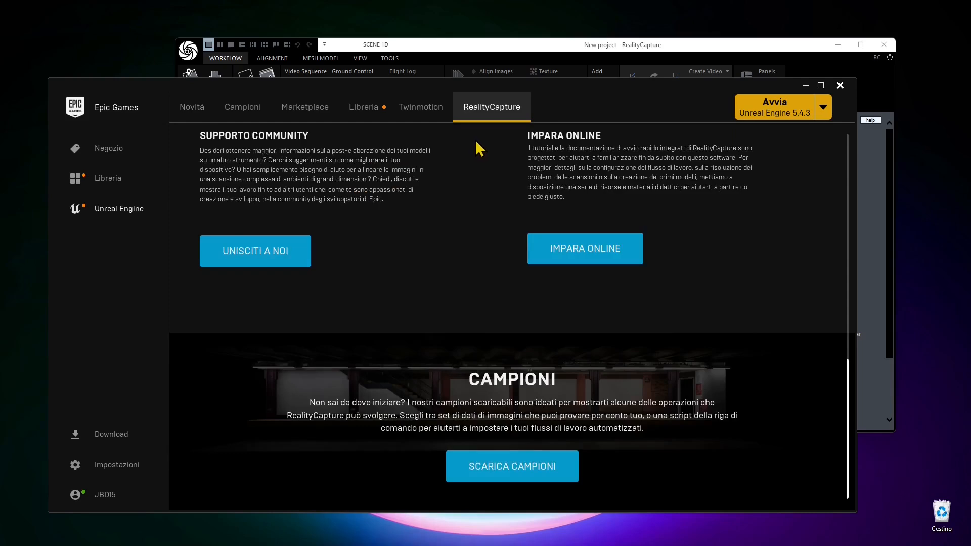
click(806, 86)
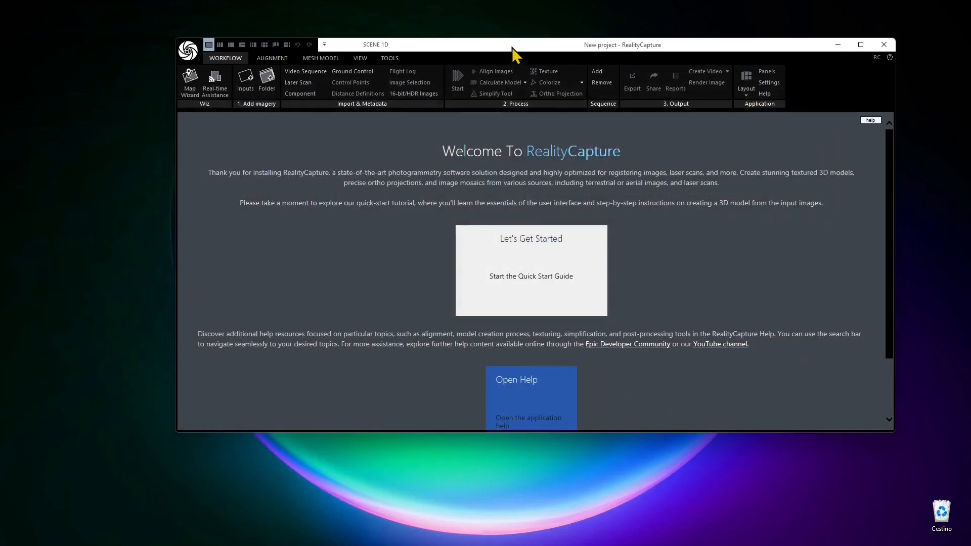
drag(512, 47, 456, 75)
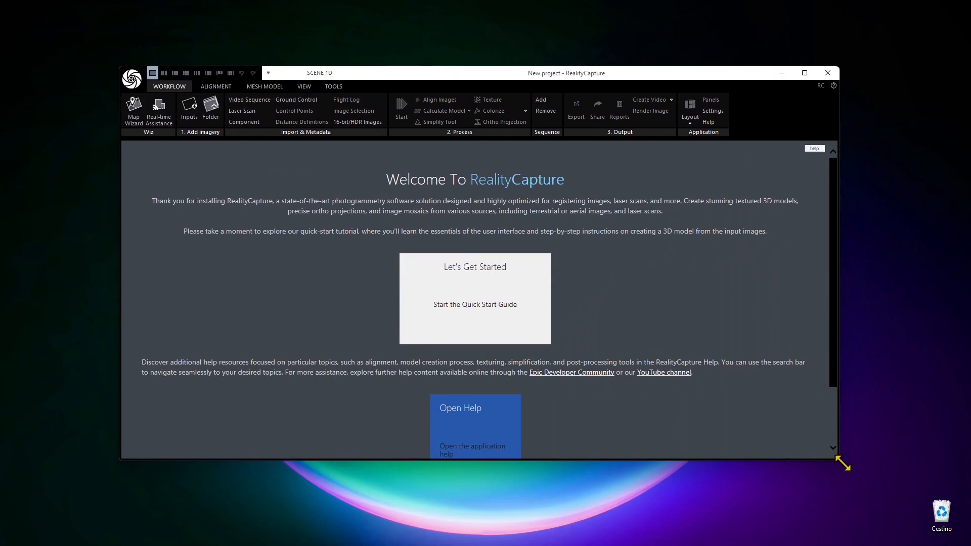
drag(843, 462, 909, 528)
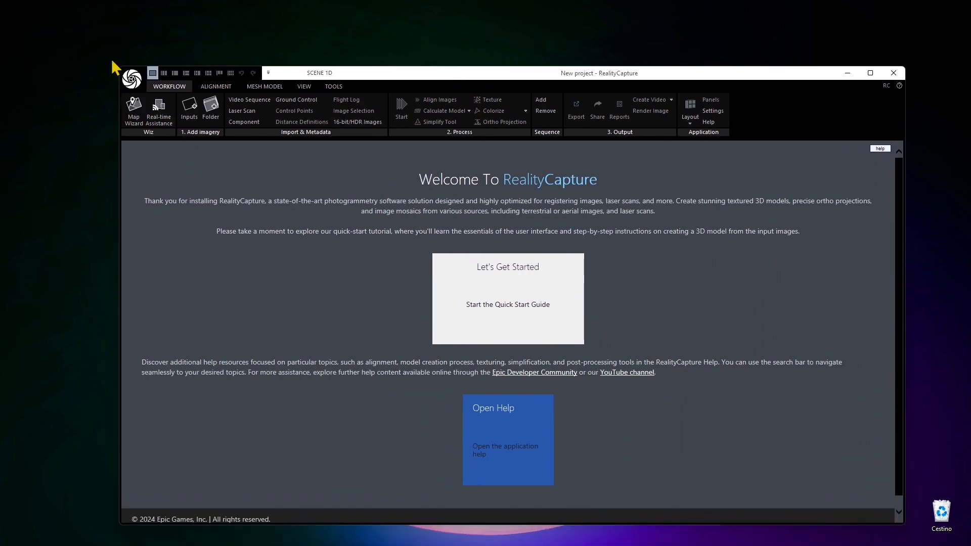
click(124, 72)
click(373, 76)
double_click(370, 76)
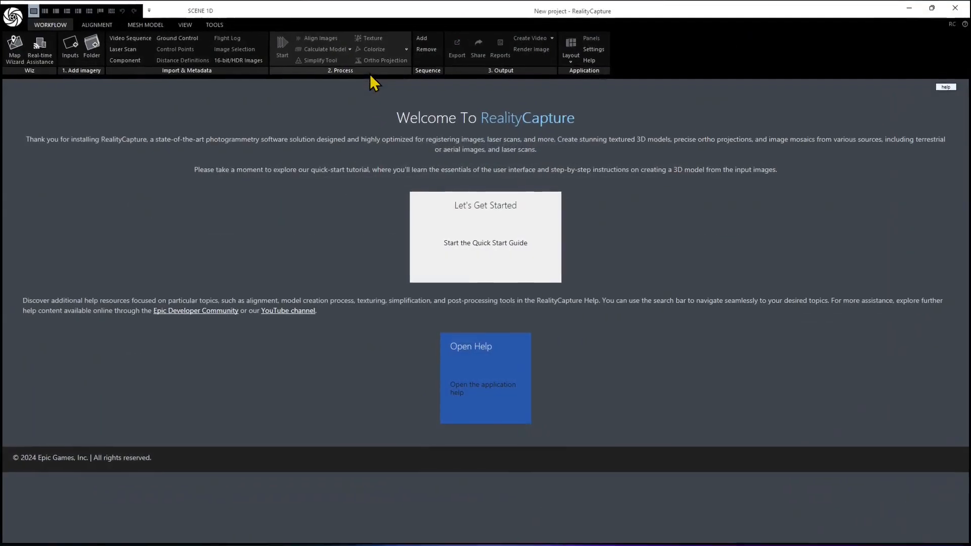
- Start the Quick Start Guide and import its small sample dataset into the project
click(470, 245)
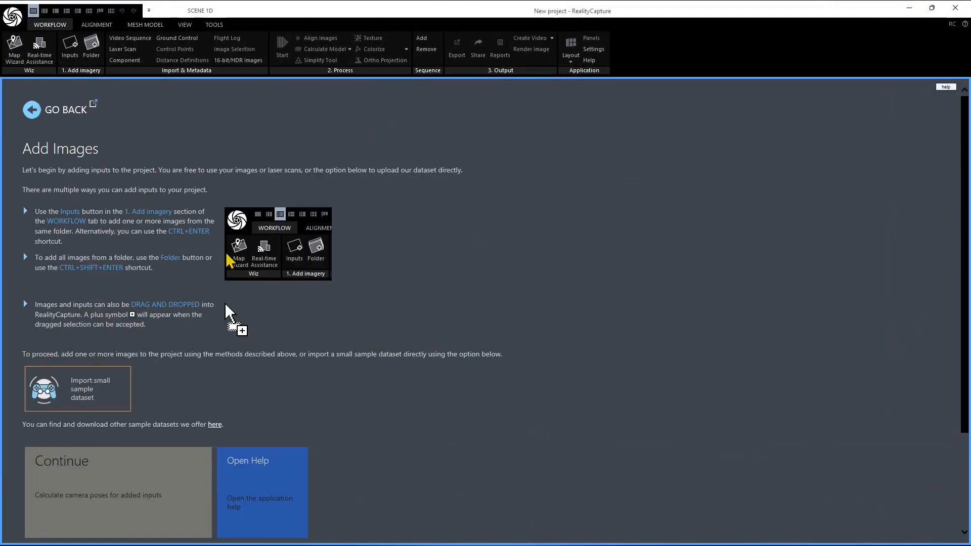
scroll(160, 279, down, 3)
scroll(161, 280, up, 3)
click(85, 399)
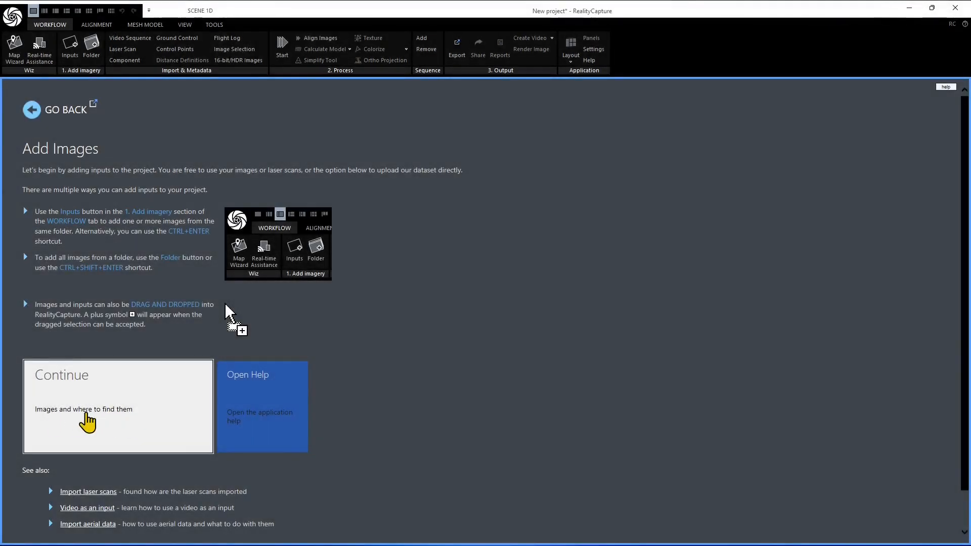
- Read the guide's Find Your Images and Add Images pages, and return to the welcome page
click(84, 419)
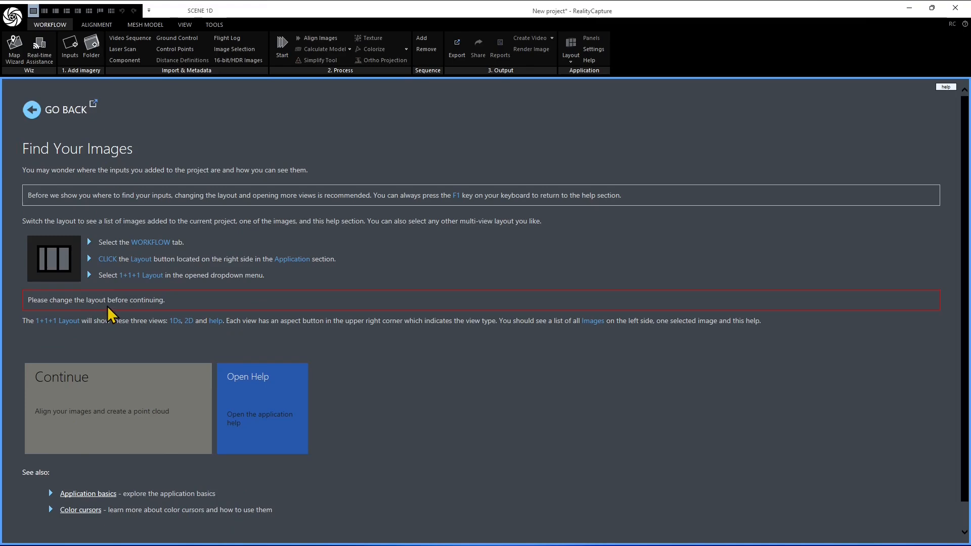
scroll(90, 296, down, 1)
scroll(109, 364, up, 1)
click(32, 110)
scroll(132, 288, down, 3)
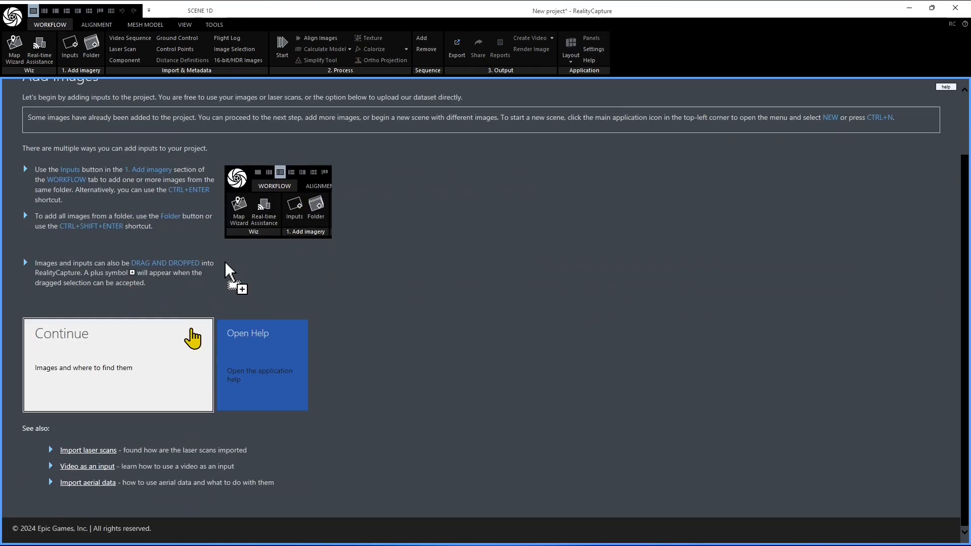
scroll(193, 338, up, 3)
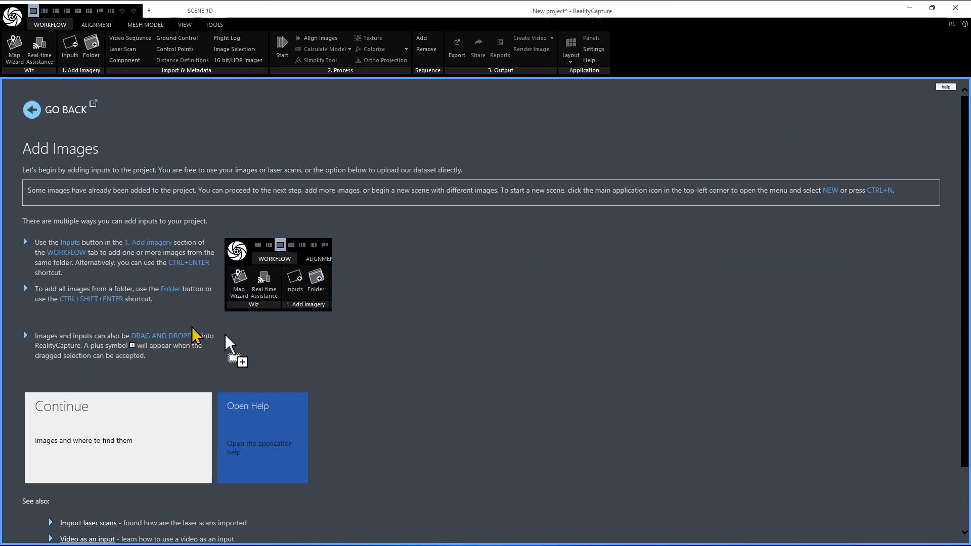
scroll(192, 337, down, 3)
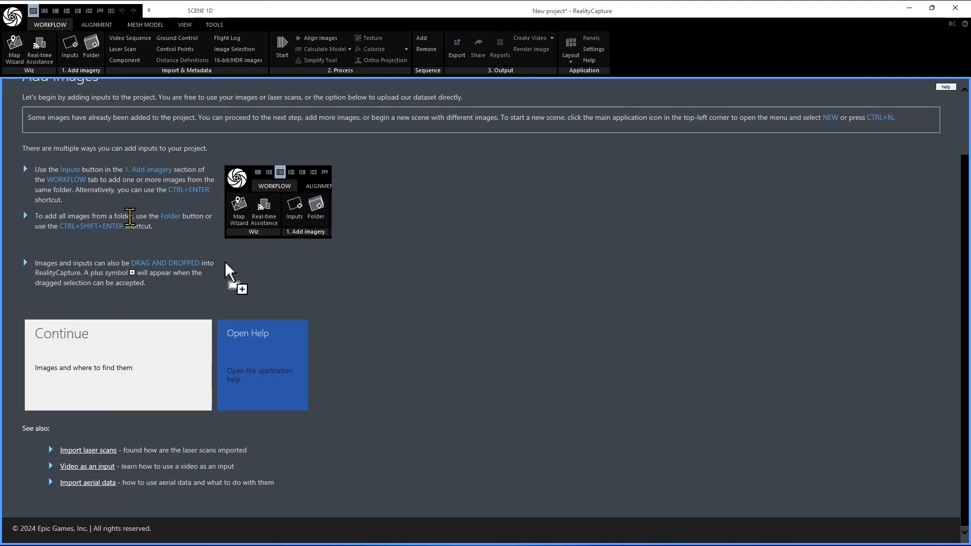
scroll(162, 325, up, 2)
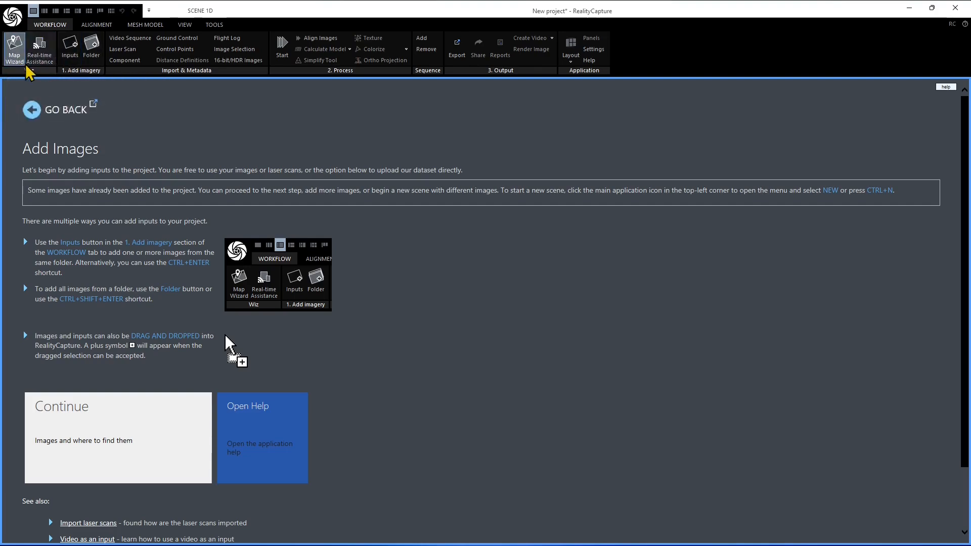
click(9, 60)
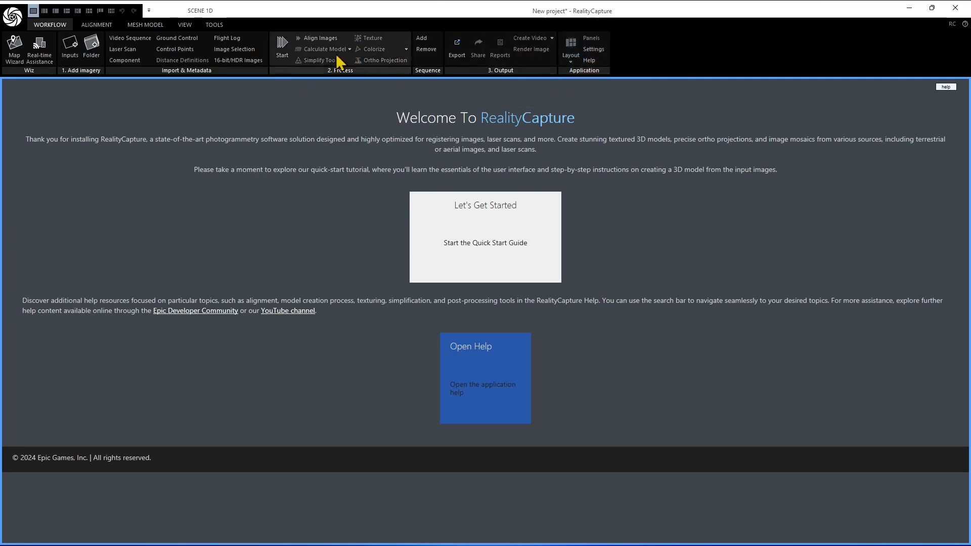
- Look through the command groups for alignment, mesh model, scene view and tools
click(94, 24)
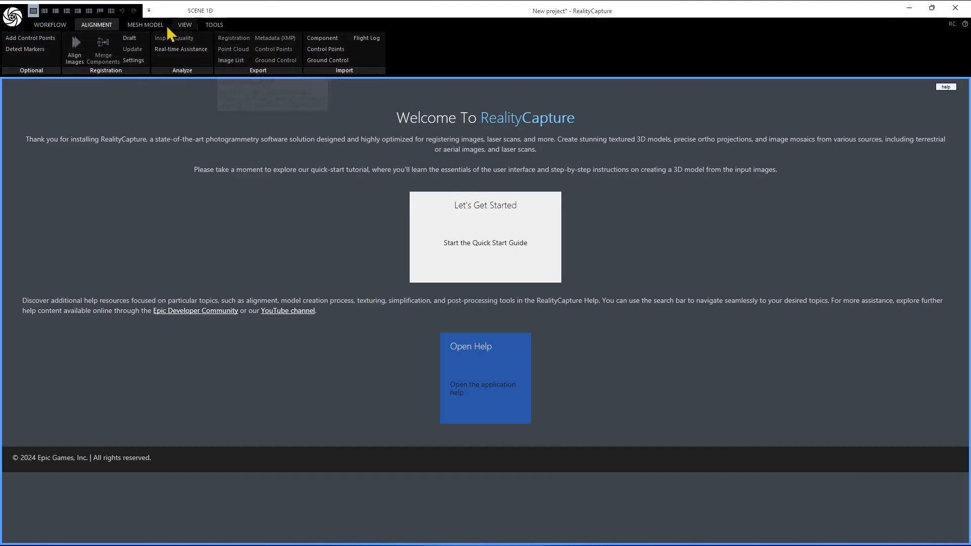
click(147, 25)
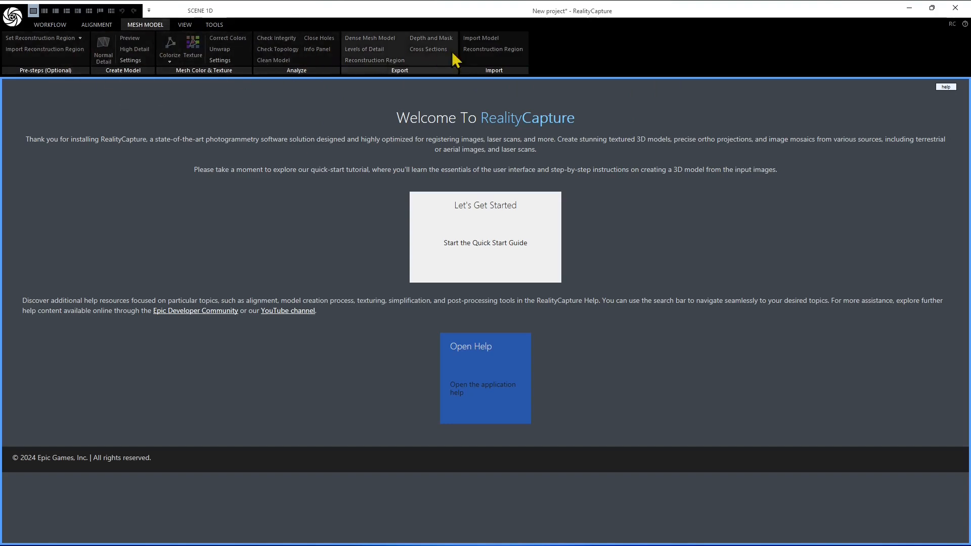
click(187, 26)
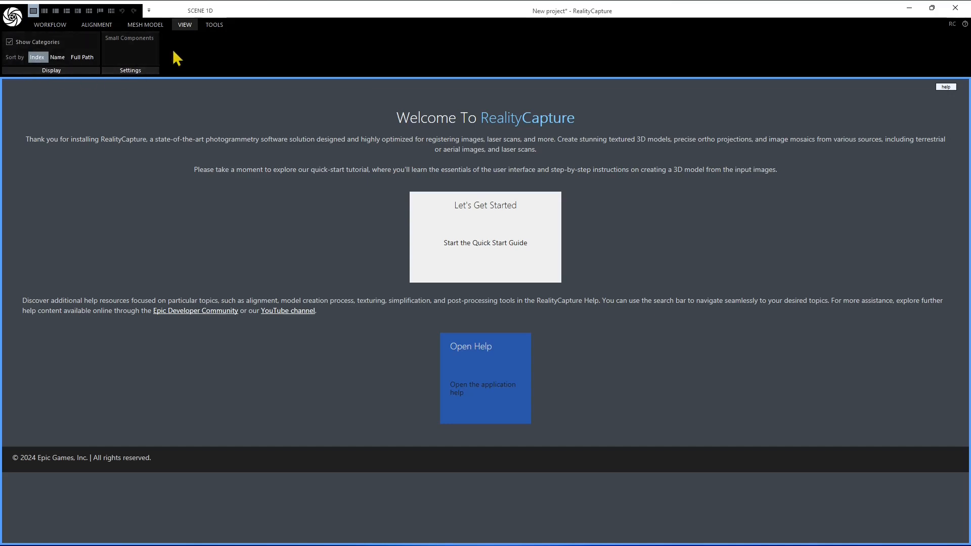
click(213, 25)
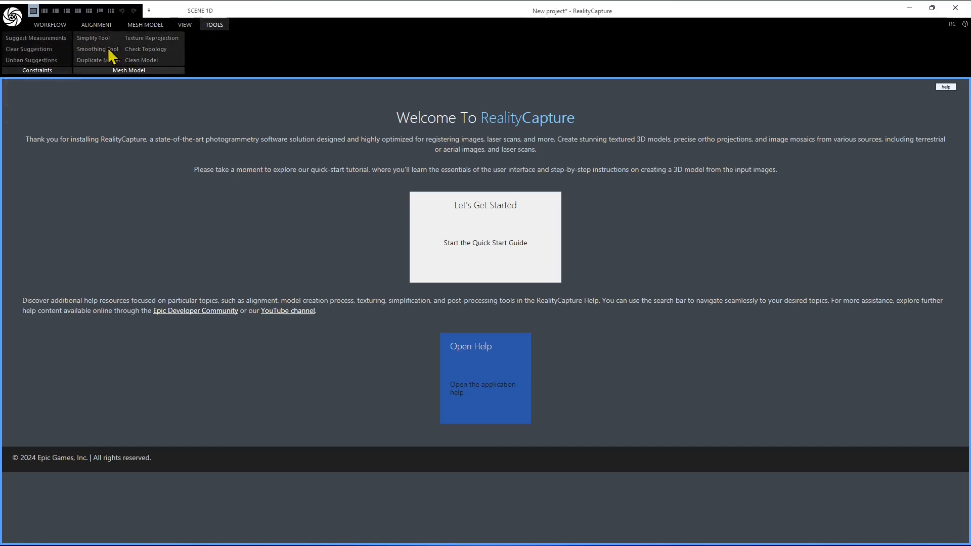
- Return to the workflow commands and start the automatic processing of the imported images into a textured 3D model
click(50, 27)
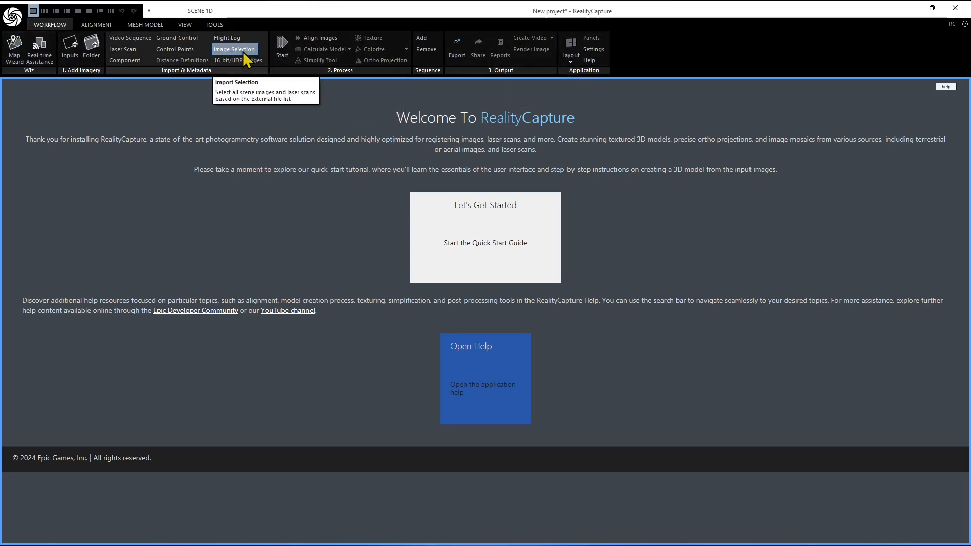
click(282, 48)
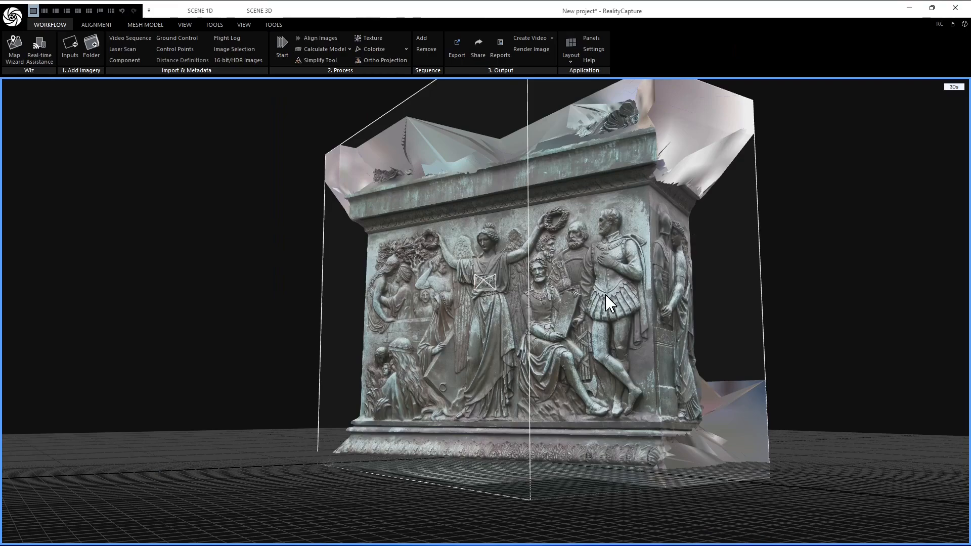
- Examine the textured relief model in the 3D view from several angles, both close up and as a whole
drag(595, 314, 506, 335)
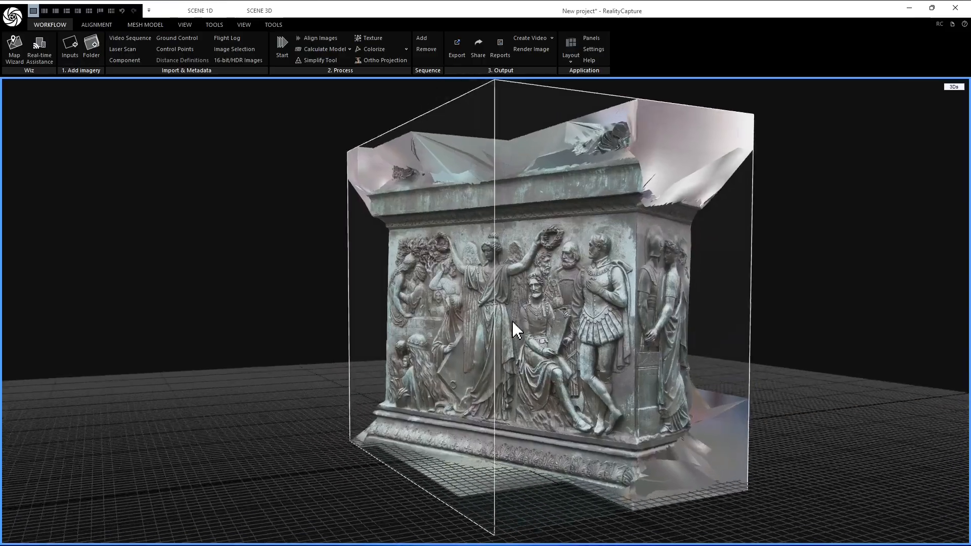
scroll(480, 339, up, 5)
scroll(493, 306, down, 5)
scroll(501, 305, up, 4)
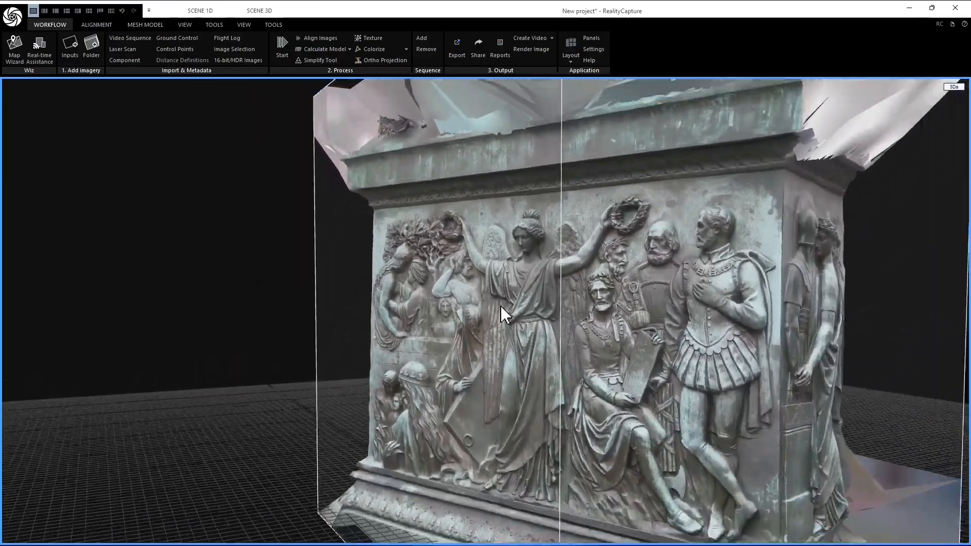
mouse_move(478, 331)
mouse_down()
mouse_move(503, 359)
mouse_move(558, 368)
mouse_move(598, 364)
mouse_move(638, 348)
mouse_move(676, 311)
mouse_move(699, 312)
mouse_move(563, 332)
mouse_move(490, 319)
mouse_up()
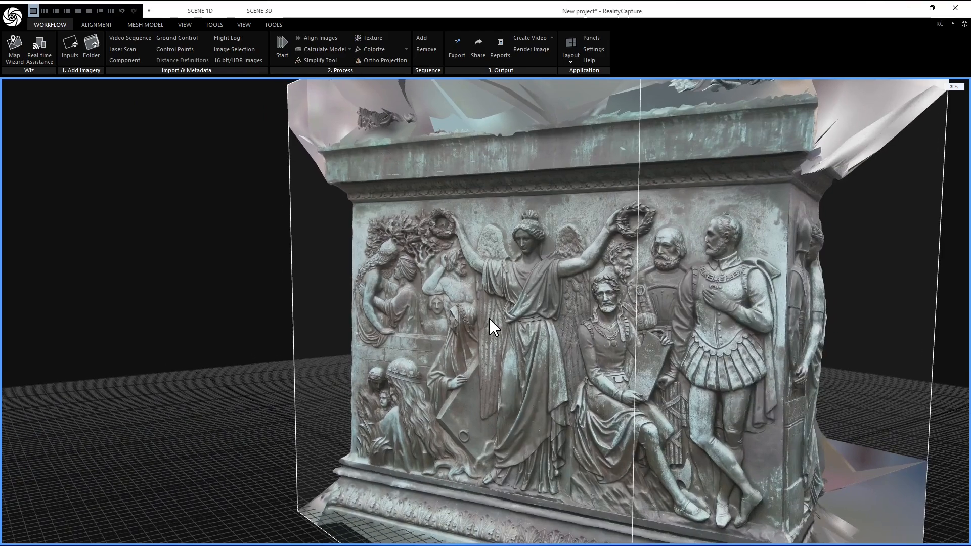
scroll(421, 310, down, 2)
scroll(484, 331, up, 2)
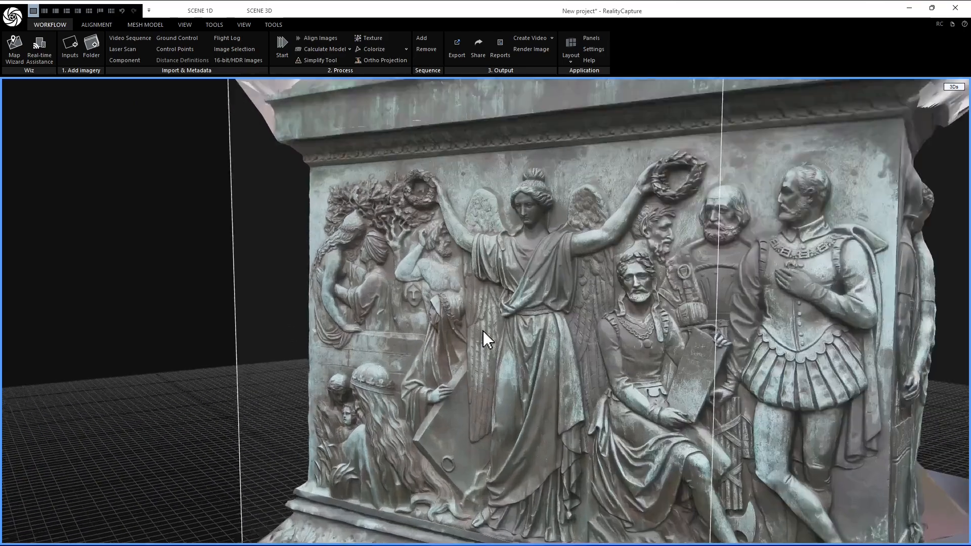
scroll(484, 331, down, 2)
scroll(487, 347, down, 5)
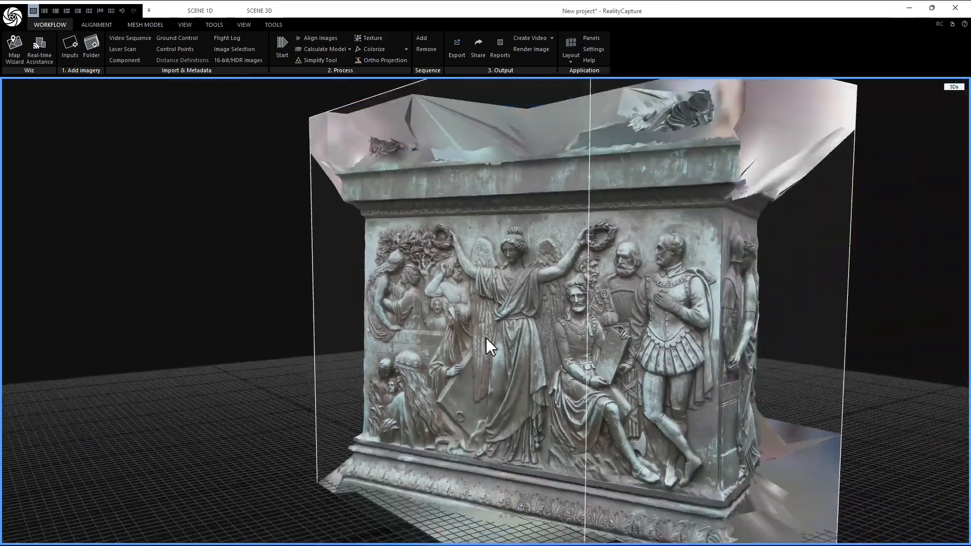
scroll(487, 349, up, 3)
scroll(508, 352, down, 2)
right_drag(508, 351, 499, 323)
drag(498, 323, 387, 304)
scroll(425, 327, down, 4)
scroll(405, 354, up, 5)
scroll(387, 284, down, 3)
scroll(398, 310, up, 3)
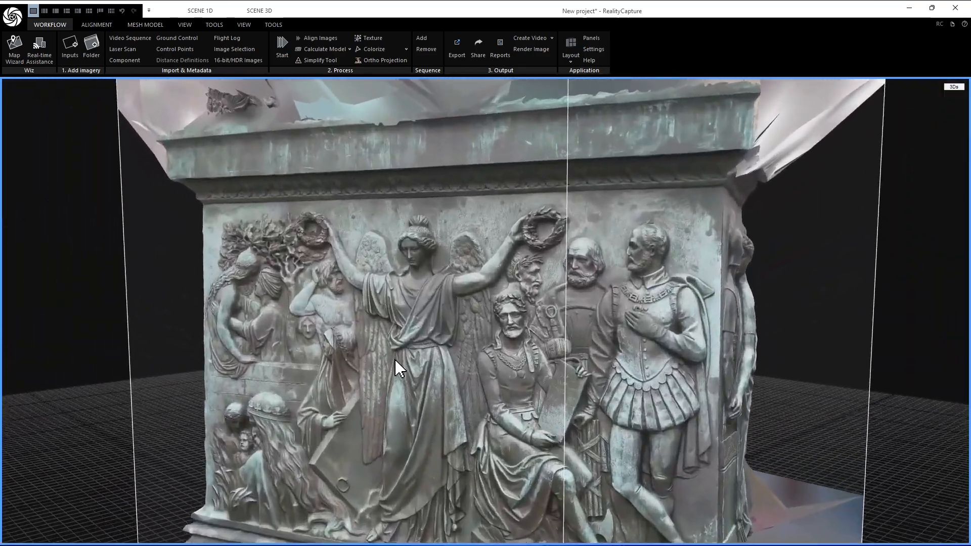
drag(403, 352, 445, 335)
right_drag(432, 317, 528, 312)
scroll(505, 318, down, 2)
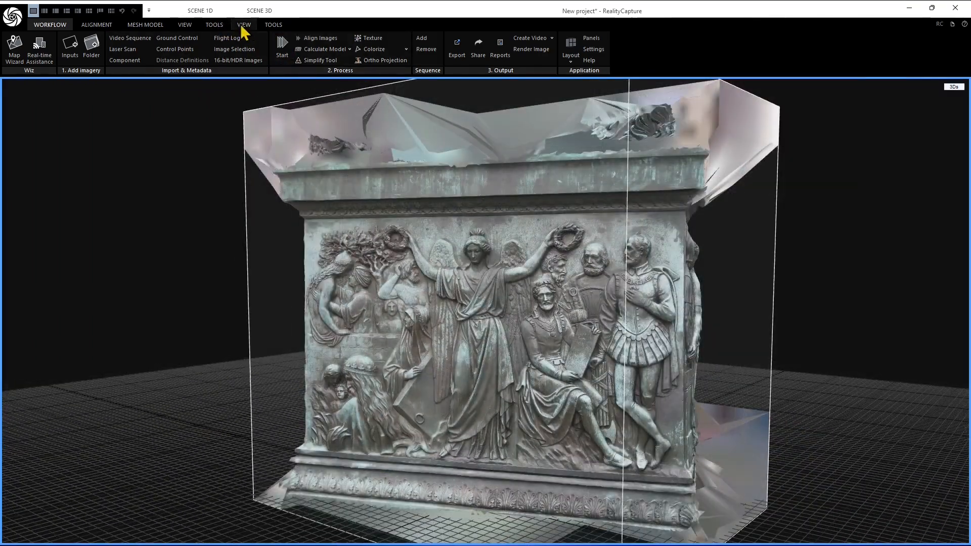
- Switch the 3D view camera from Perspective to Parallel, and to the Bottom view
click(243, 25)
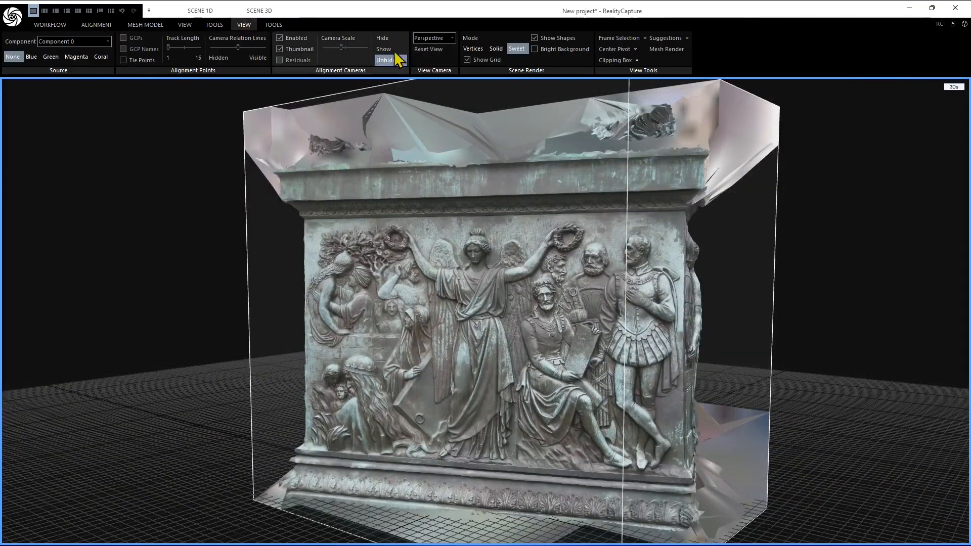
click(435, 38)
click(431, 62)
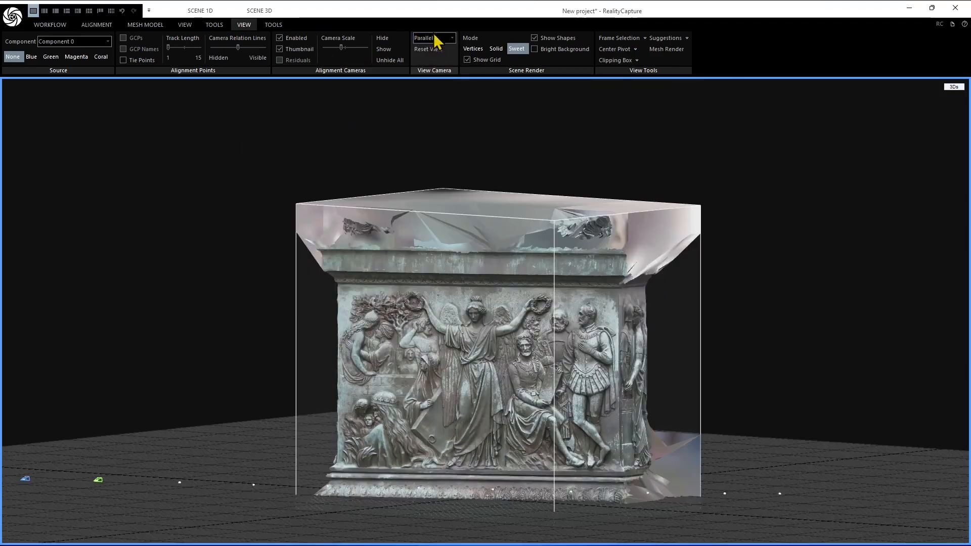
click(434, 38)
click(436, 72)
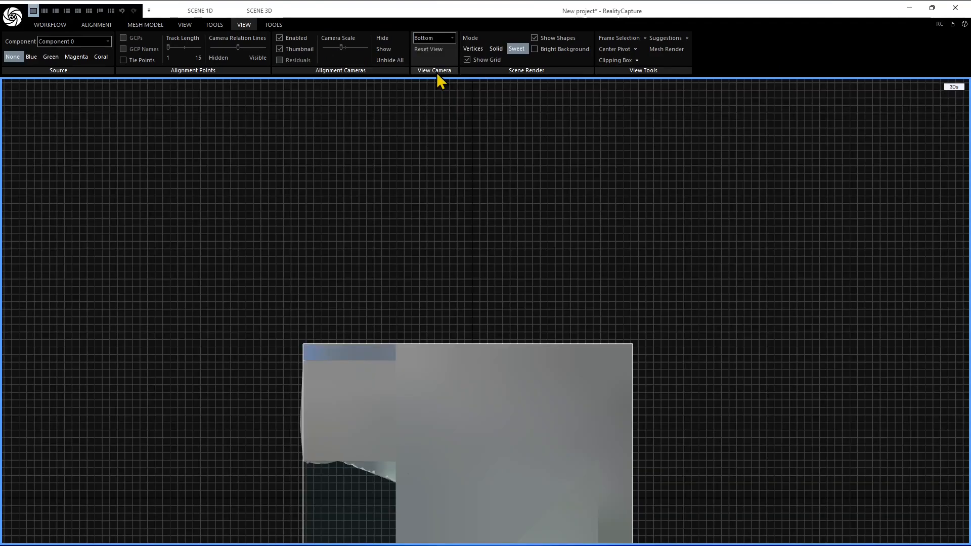
- View the model from the Right and then the Front using the view camera presets
click(439, 39)
click(436, 84)
click(434, 38)
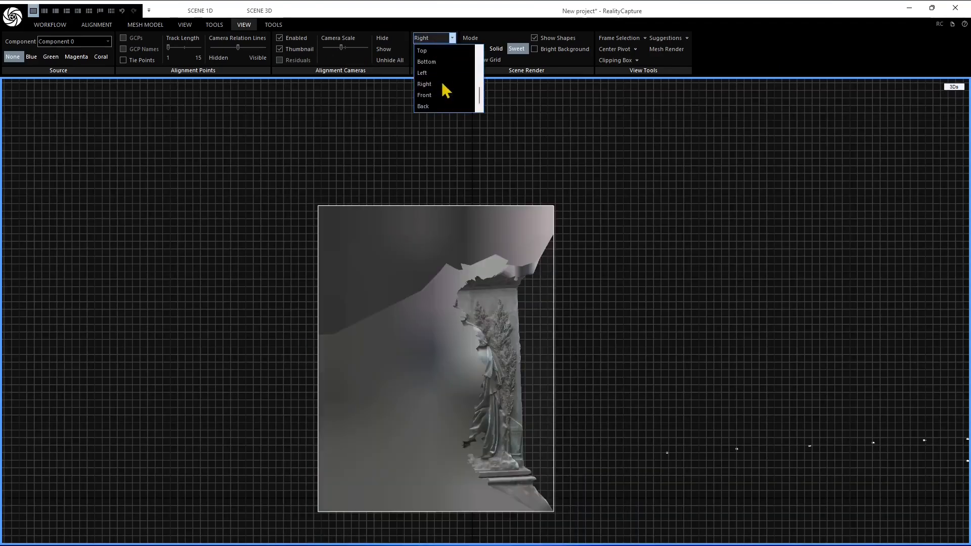
click(442, 92)
- Set the 3D view camera back to Perspective and look over the relief model
click(434, 38)
scroll(479, 96, down, 2)
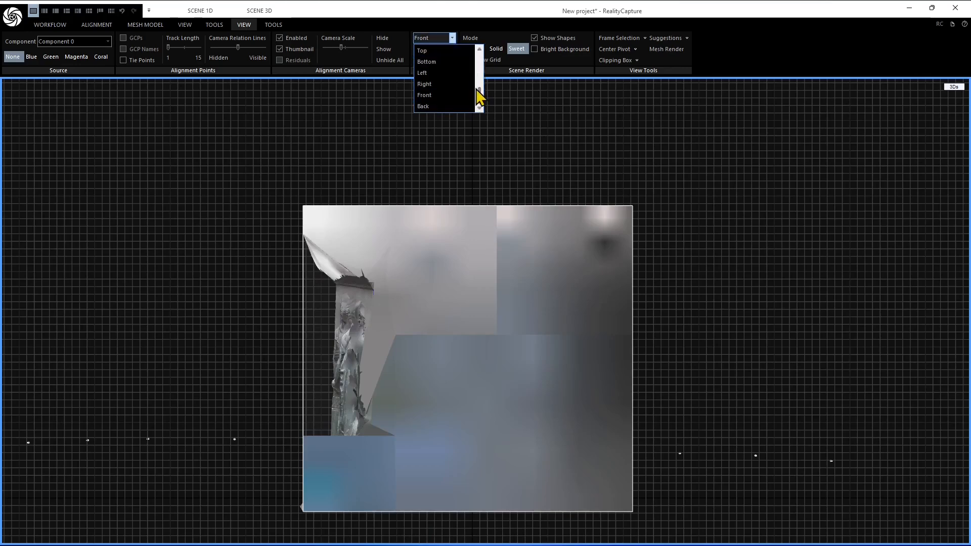
scroll(433, 65, up, 2)
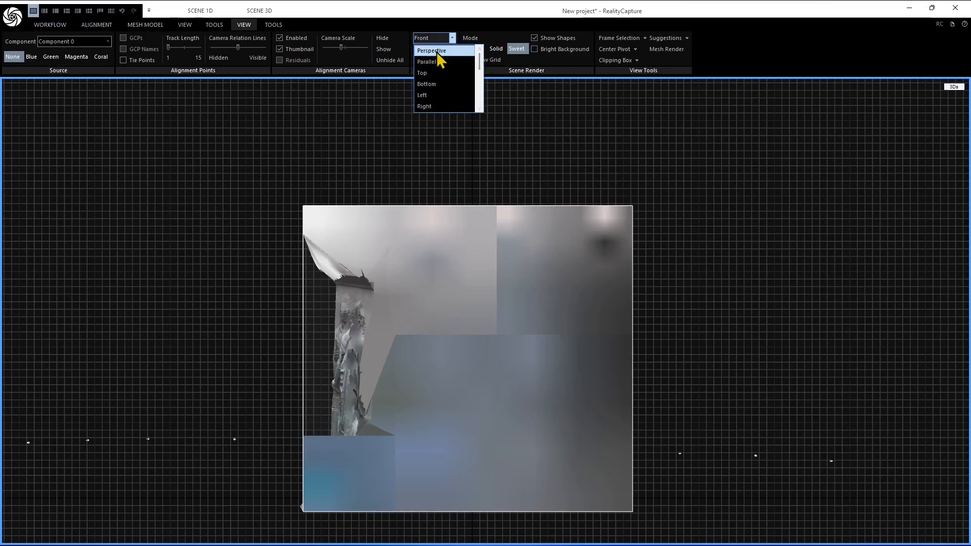
click(435, 51)
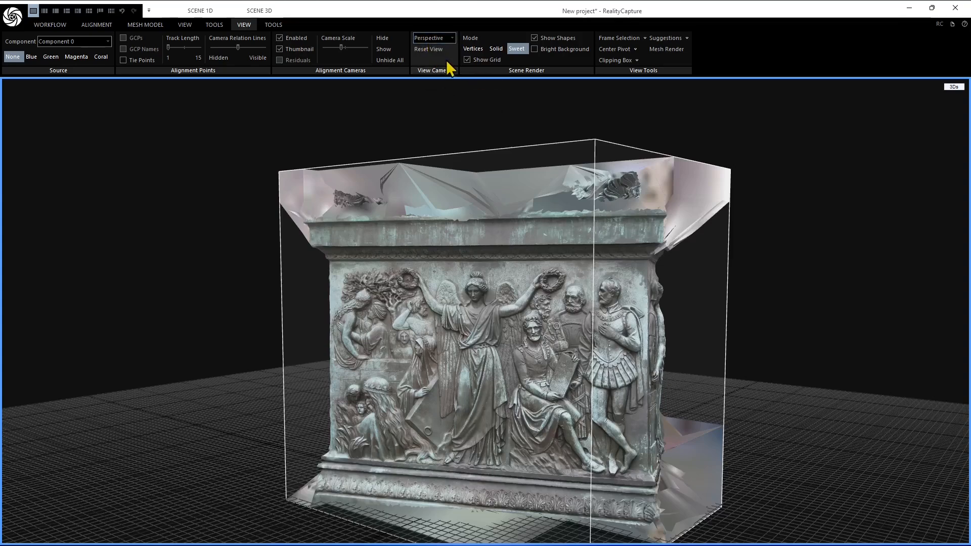
click(438, 52)
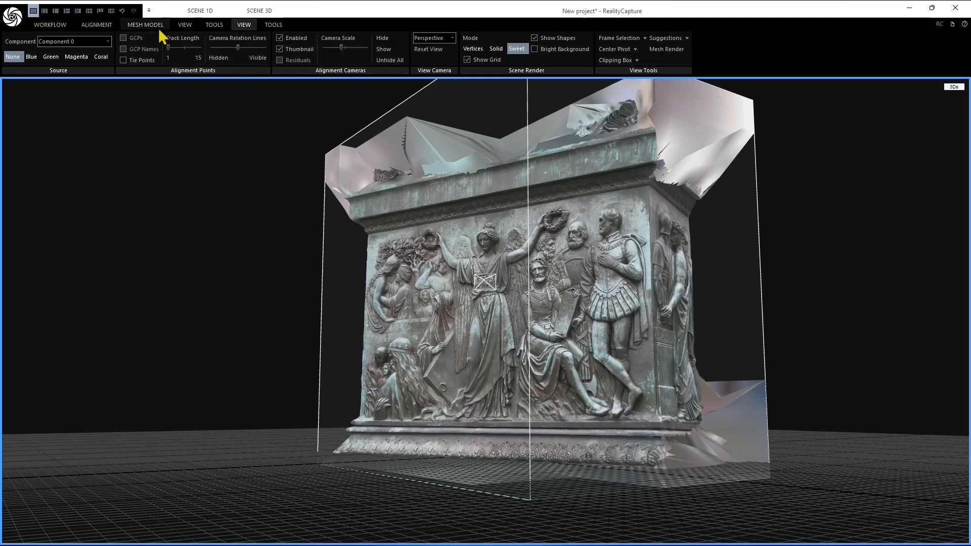
- Start an export of the dense mesh as a level-of-detail set in Wavefront obj (*.obj) format
click(55, 25)
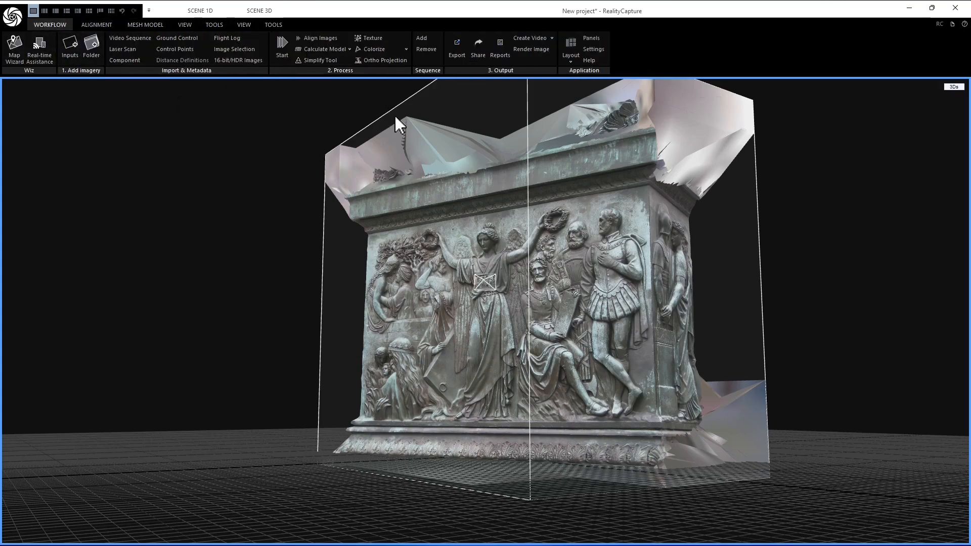
click(459, 48)
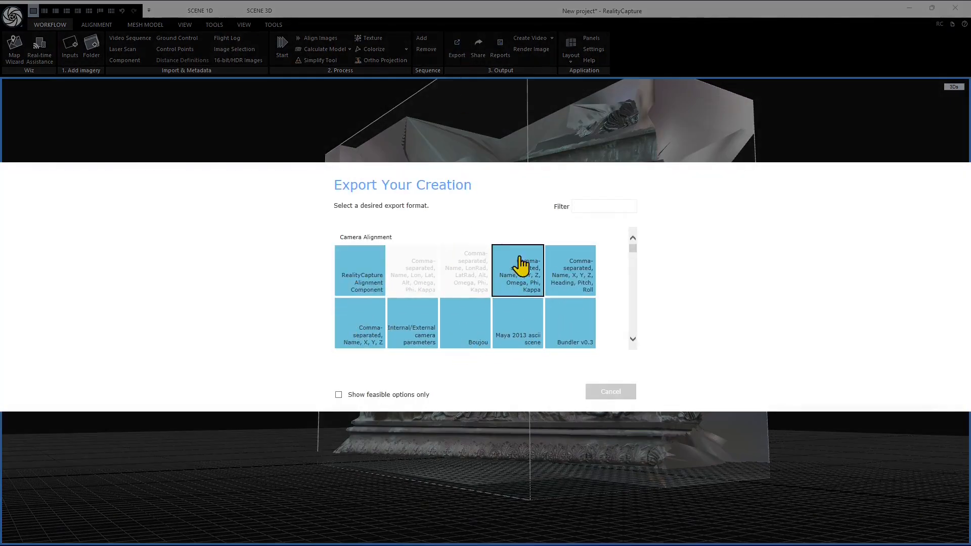
mouse_move(465, 277)
scroll(420, 326, down, 5)
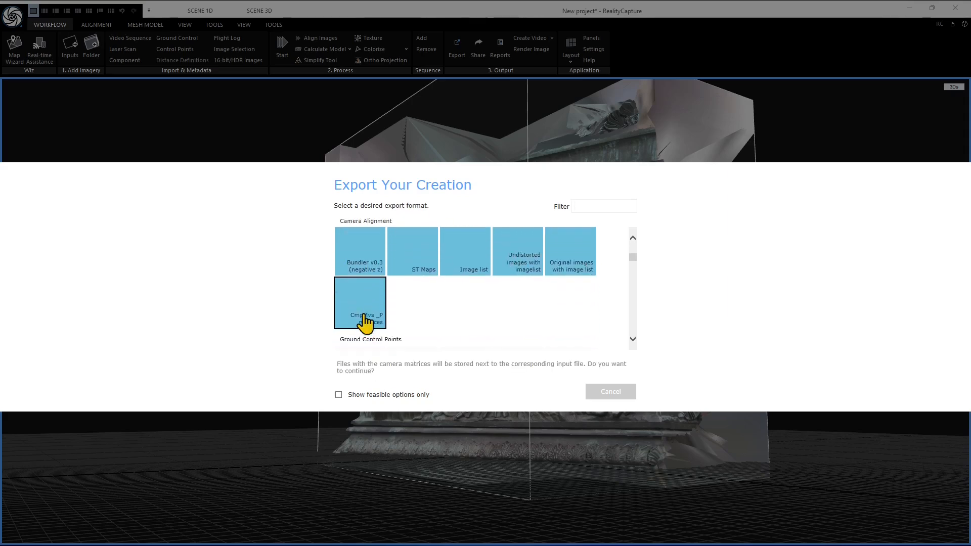
drag(633, 279, 637, 316)
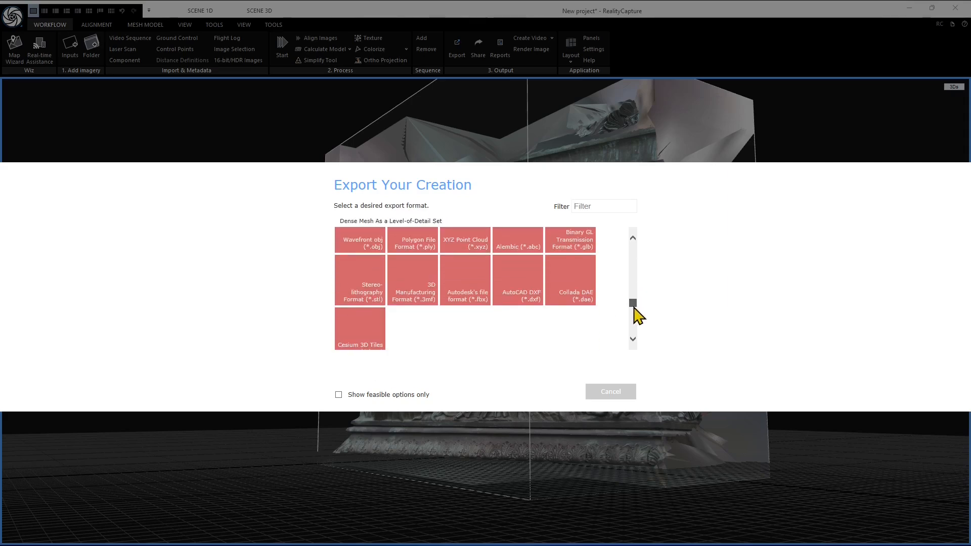
click(370, 250)
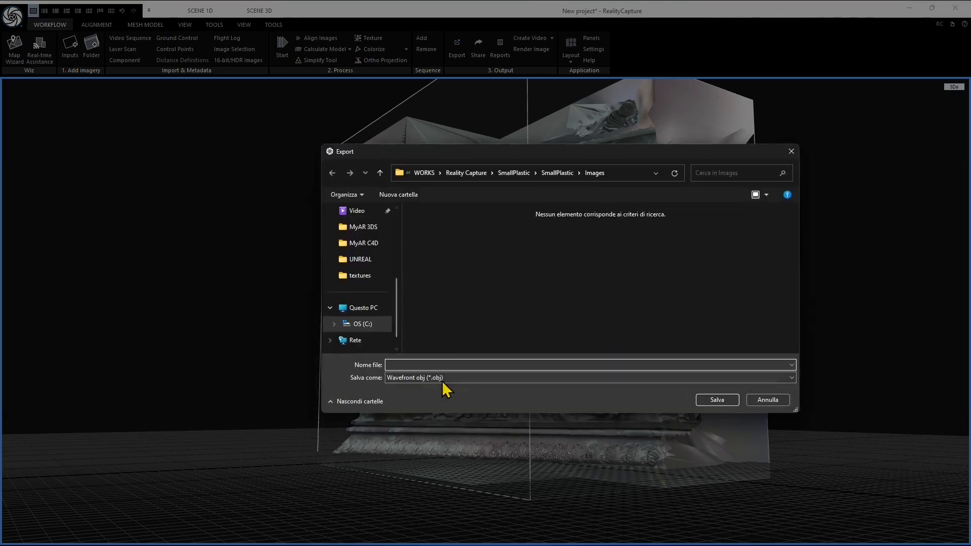
- Examine the available export file types in the Export dialog, from alignment data and point clouds to mesh formats
click(441, 379)
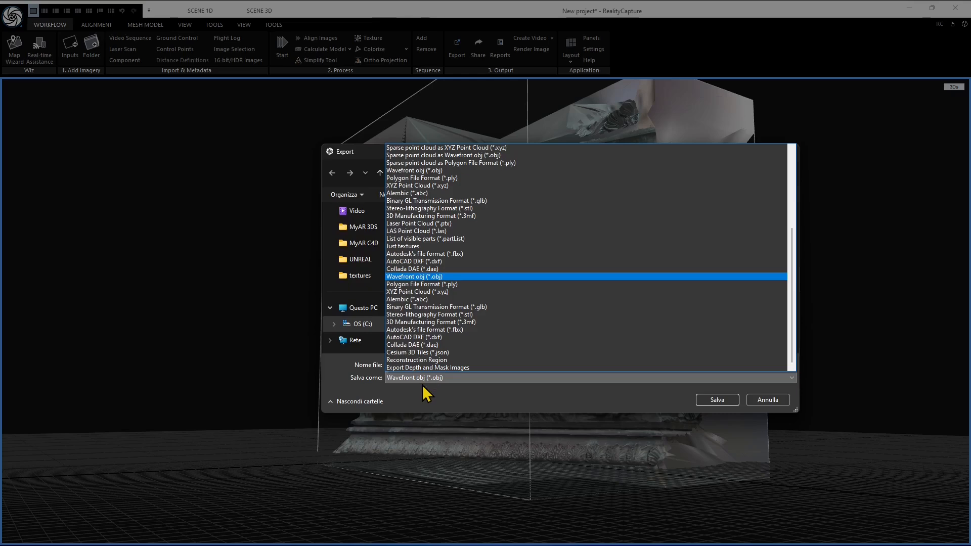
scroll(425, 207, up, 3)
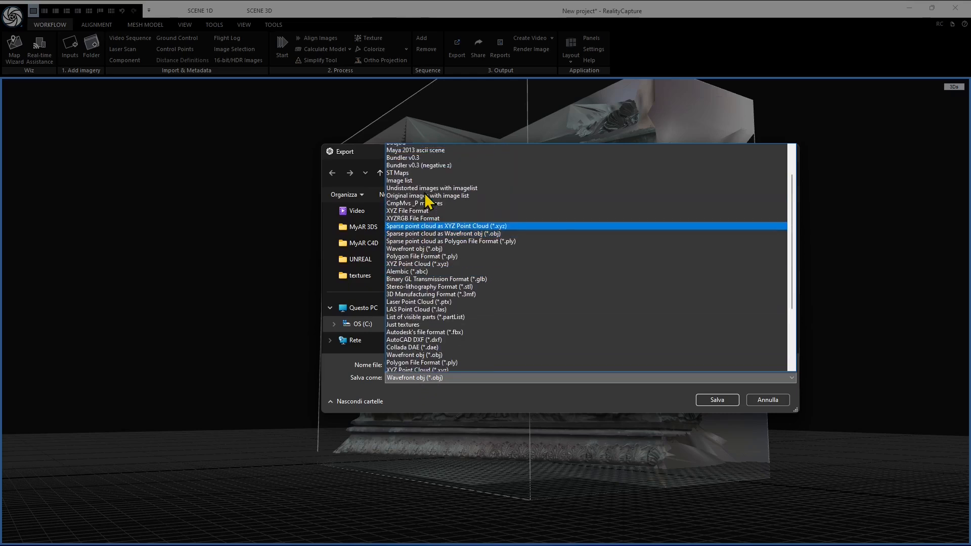
scroll(425, 195, up, 3)
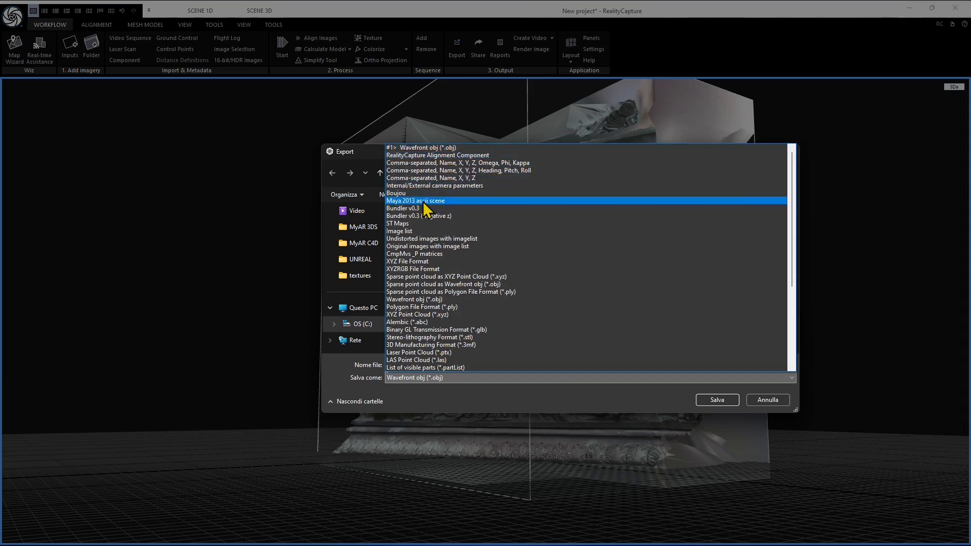
scroll(465, 244, down, 3)
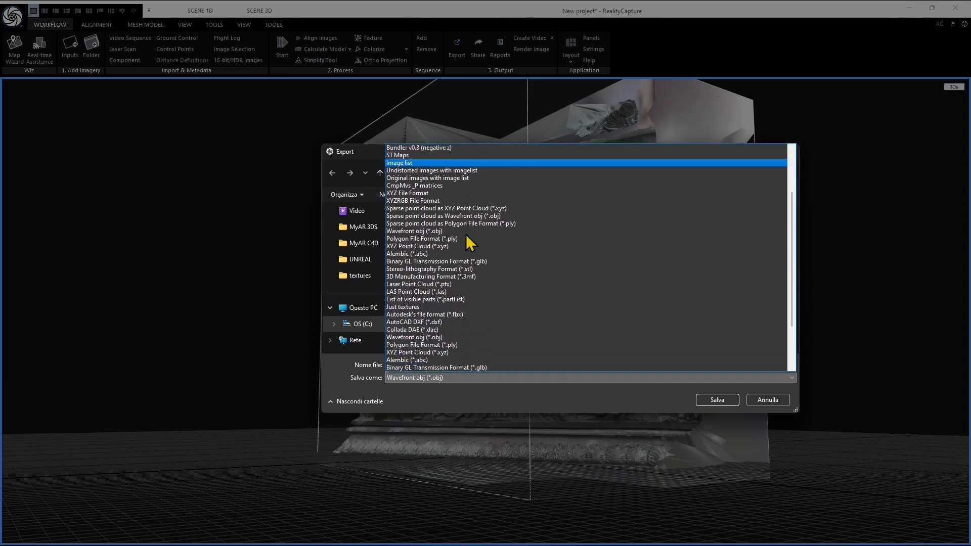
scroll(467, 235, down, 1)
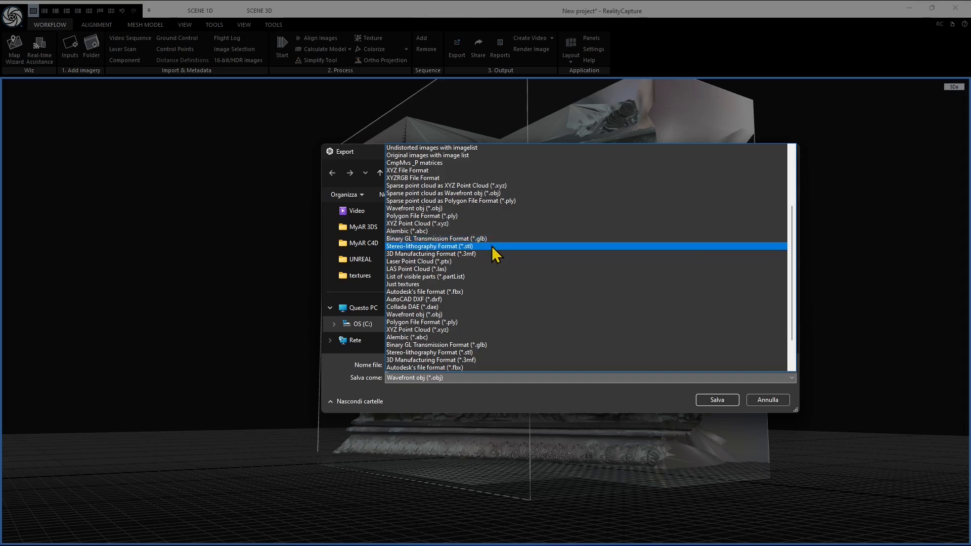
scroll(491, 246, down, 2)
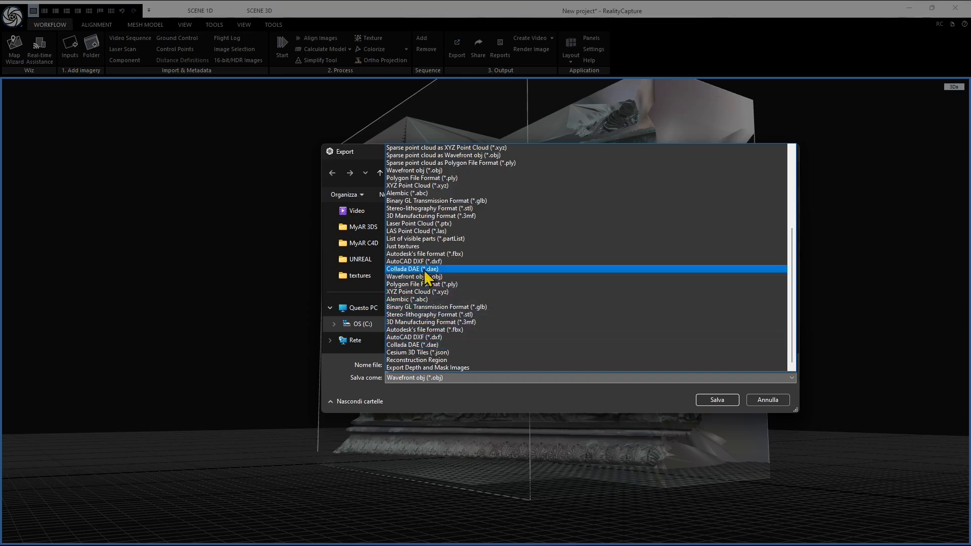
scroll(416, 303, up, 6)
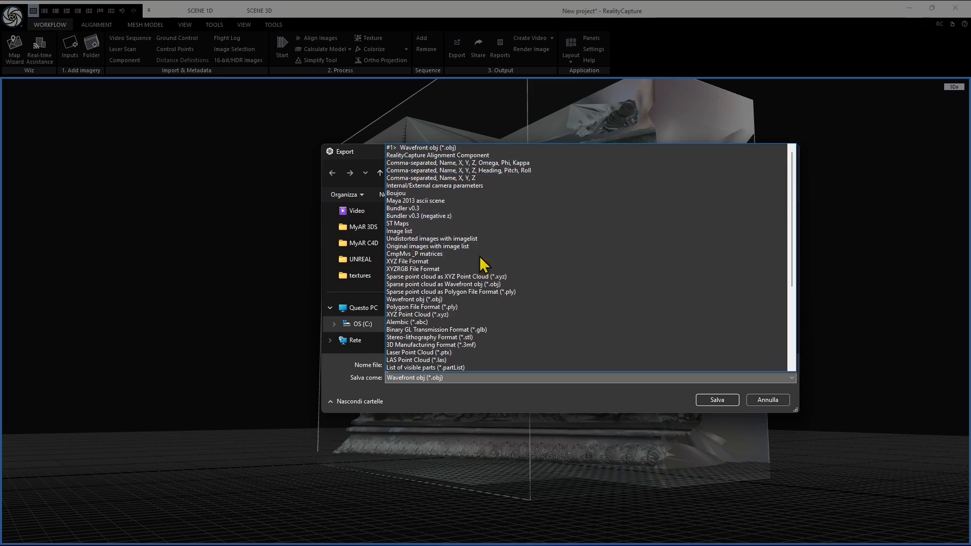
click(770, 404)
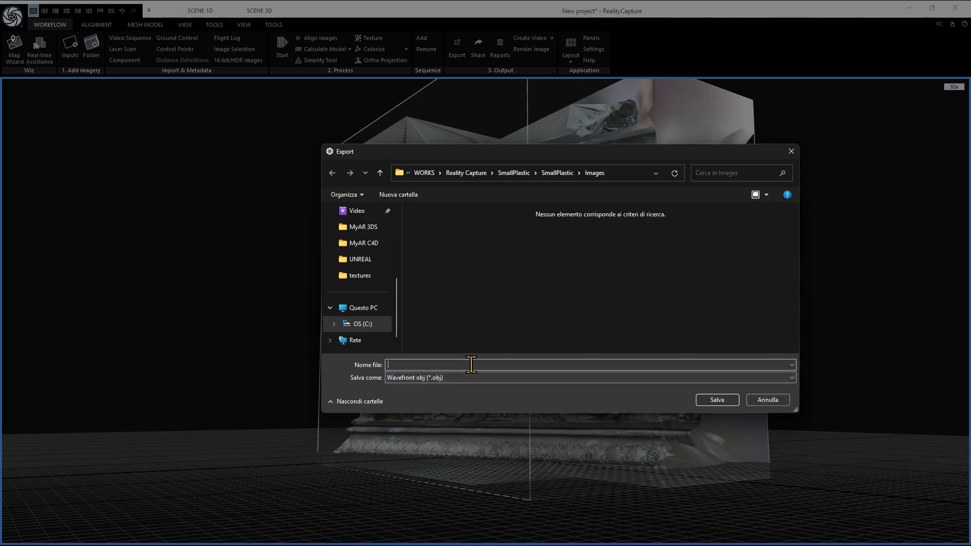
- Choose the Reality Capture folder inside DATABASE > WORKS on drive C as the export destination and enter a file name
scroll(369, 271, up, 2)
scroll(365, 281, down, 2)
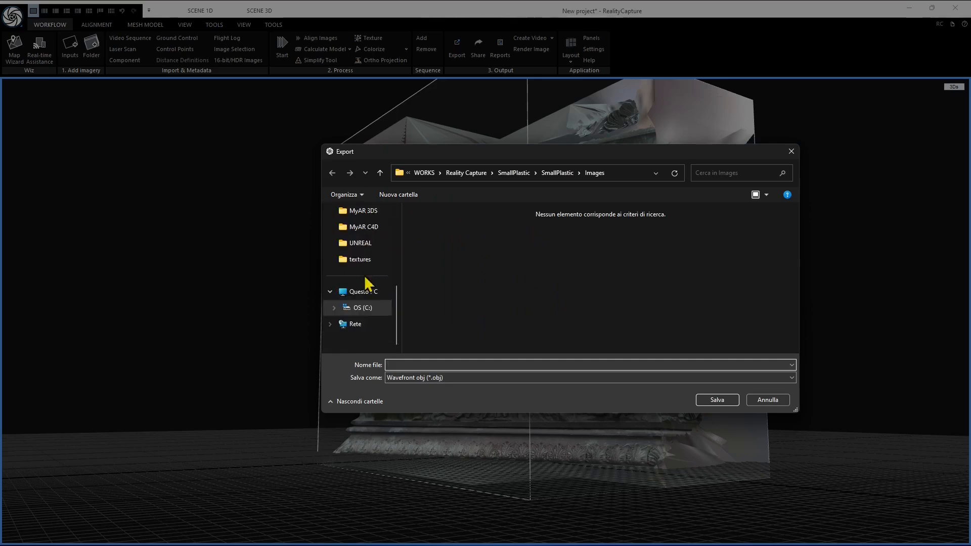
click(361, 309)
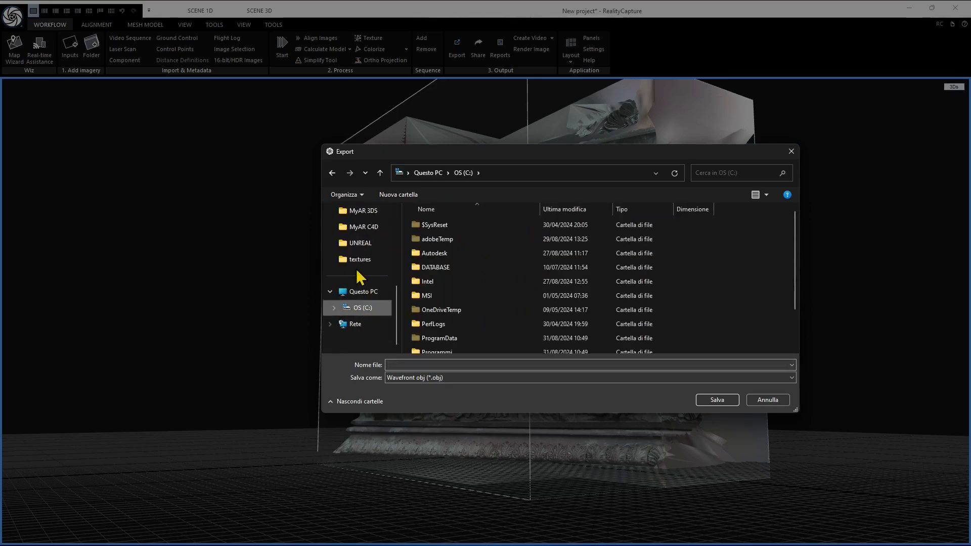
click(365, 244)
click(534, 172)
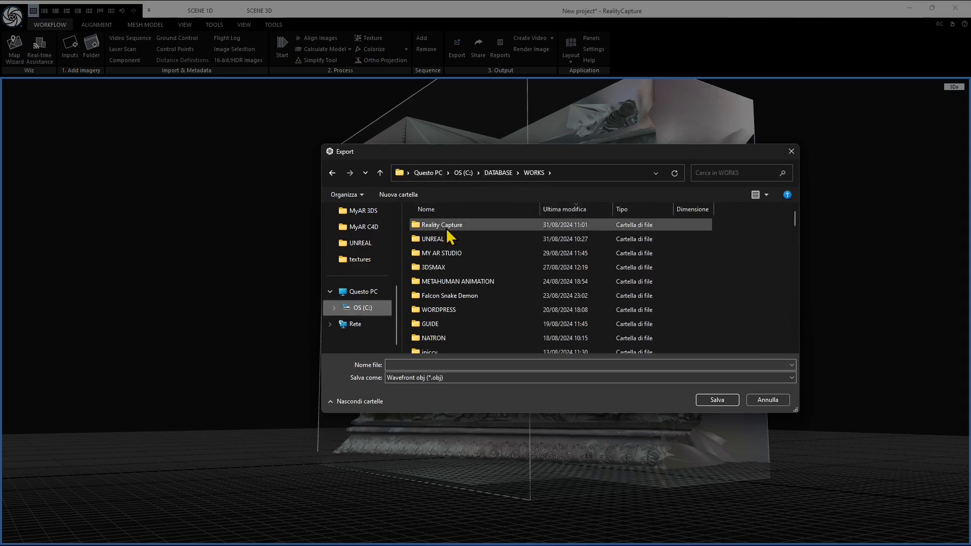
double_click(448, 228)
click(407, 362)
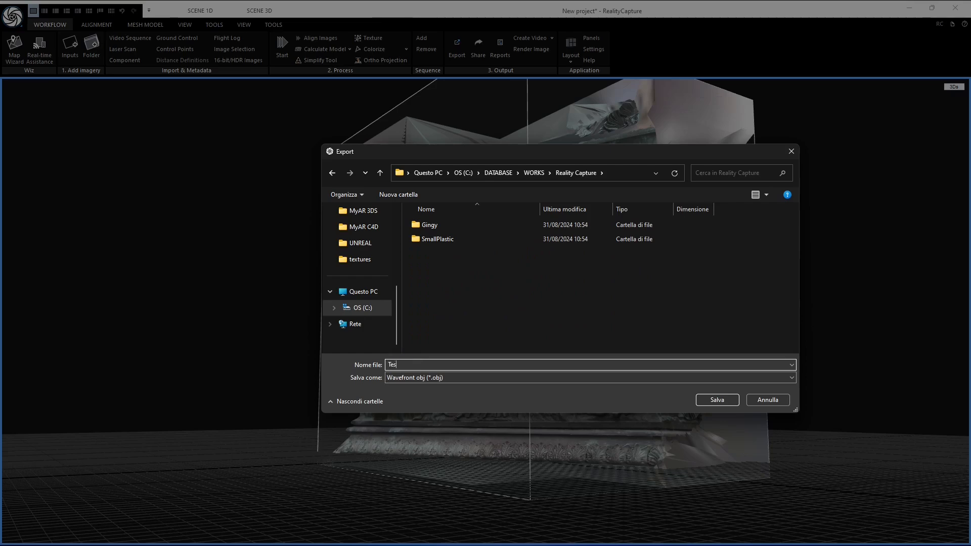
- Set the export file type to Binary GL Transmission Format (*.glb) and save
click(427, 376)
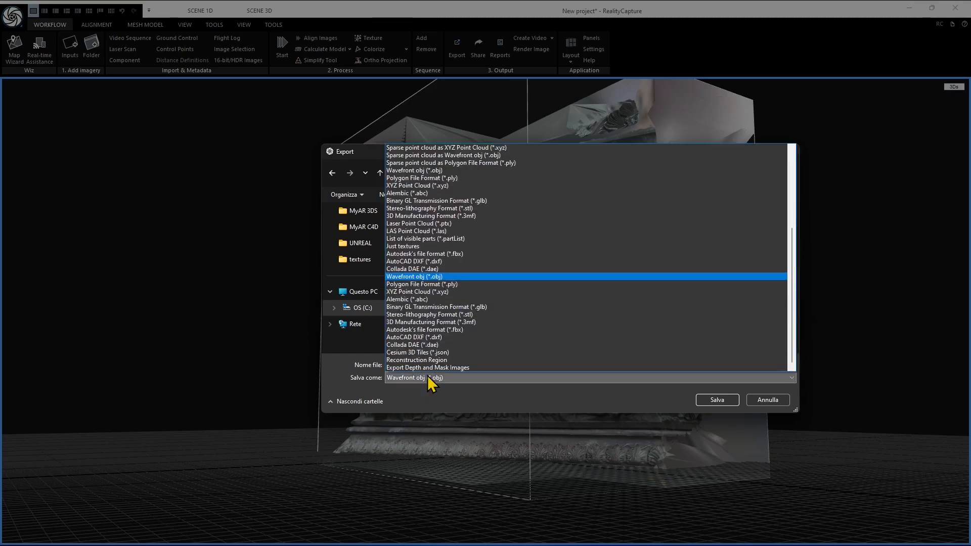
click(451, 307)
click(717, 400)
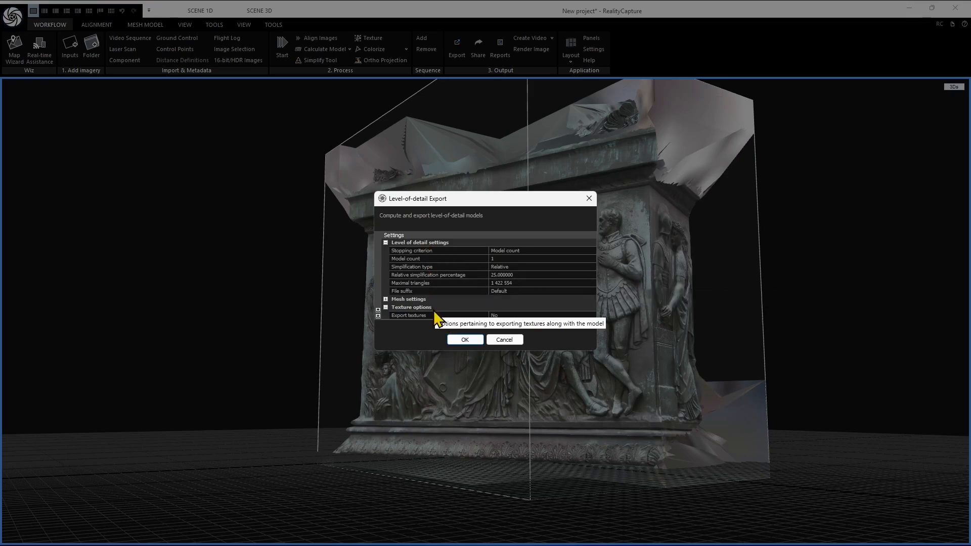
- Review the mesh settings, enable Export textures in the level-of-detail export options, and run the export
click(402, 299)
scroll(449, 256, down, 2)
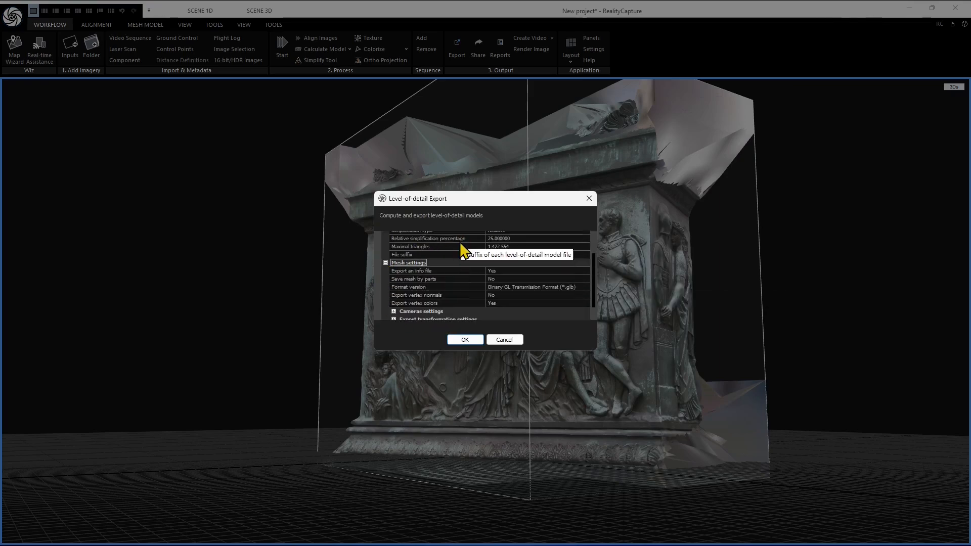
scroll(415, 255, up, 2)
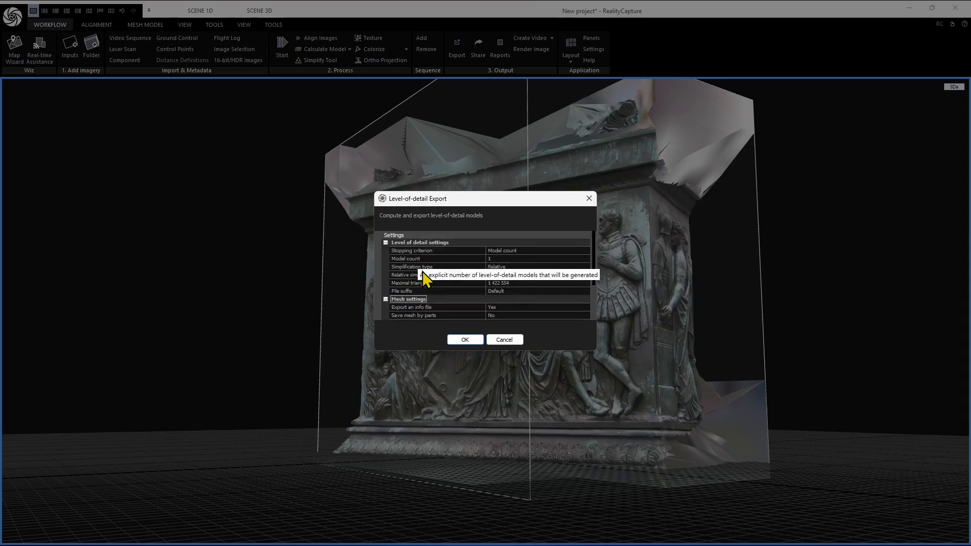
scroll(429, 294, down, 1)
scroll(429, 302, down, 3)
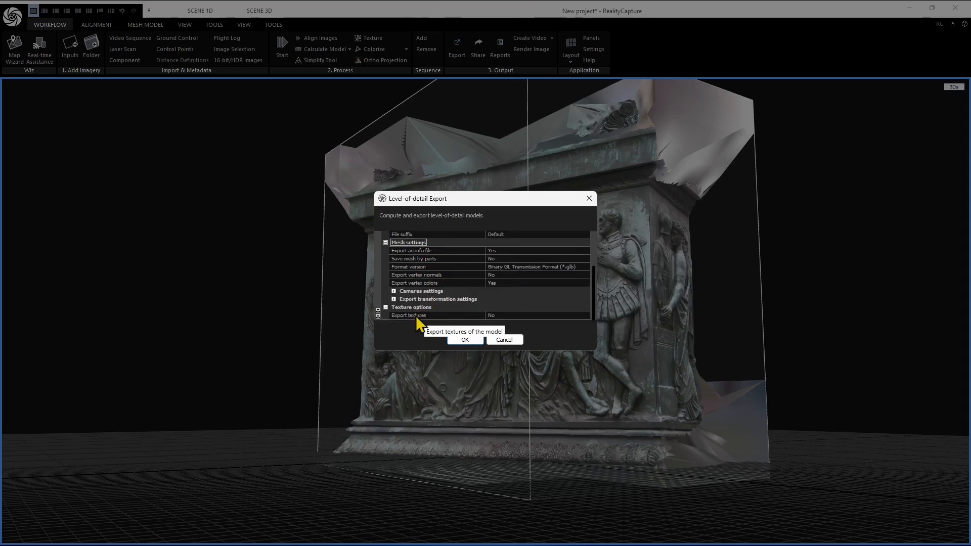
click(454, 316)
click(586, 316)
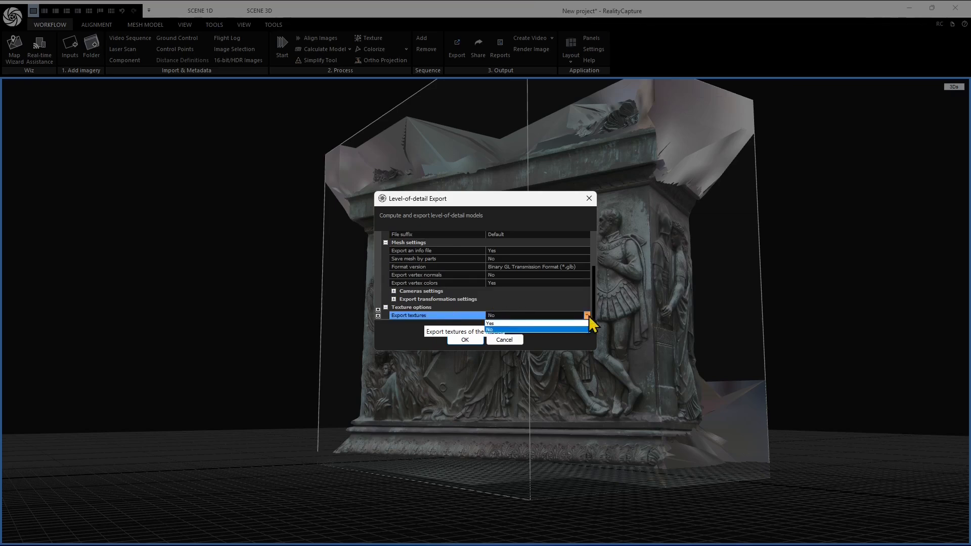
click(492, 330)
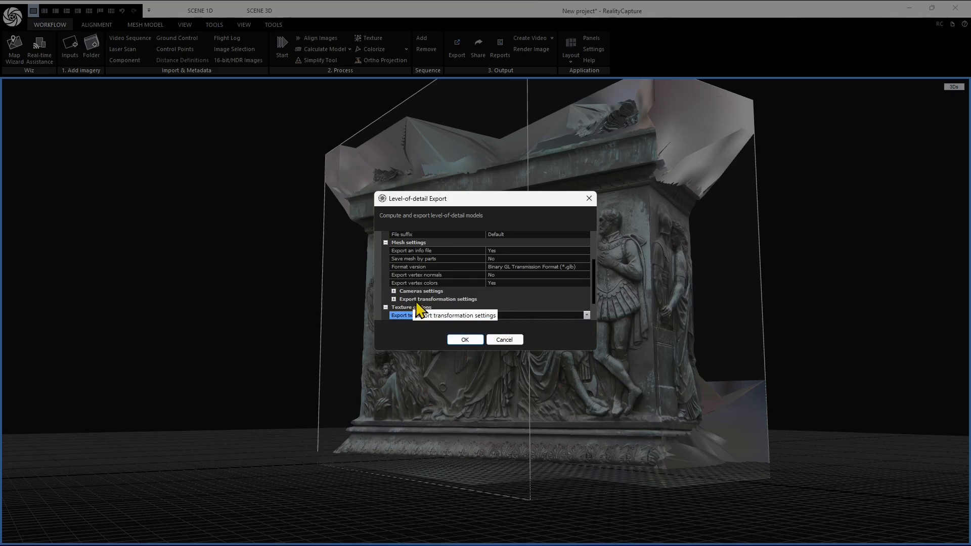
click(464, 339)
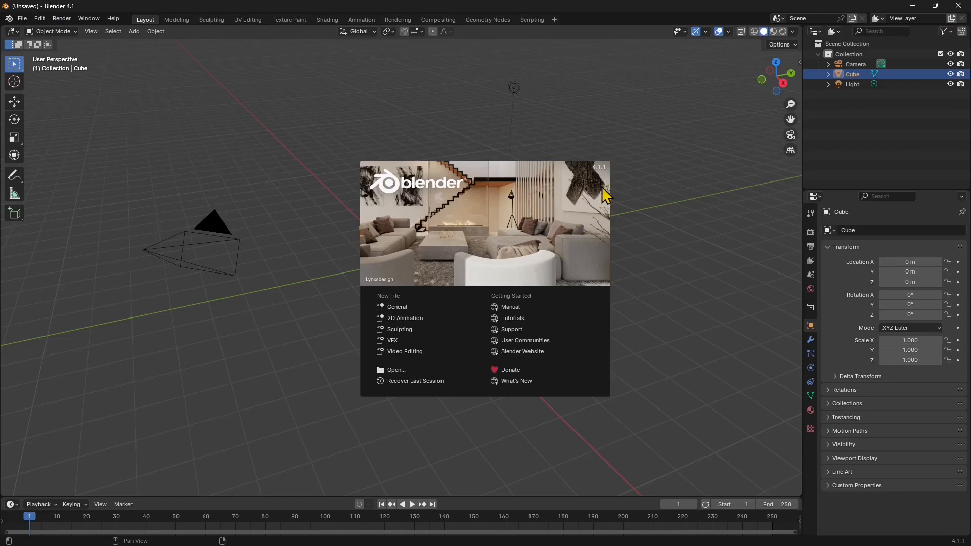
- Switch to Blender, dismiss the splash screen and delete the default cube
click(324, 198)
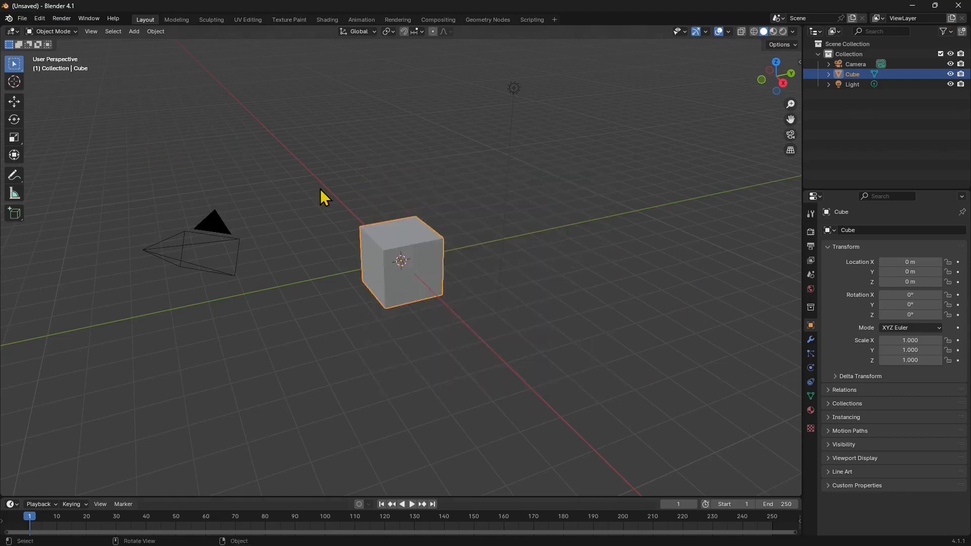
click(410, 179)
click(409, 232)
key(Delete)
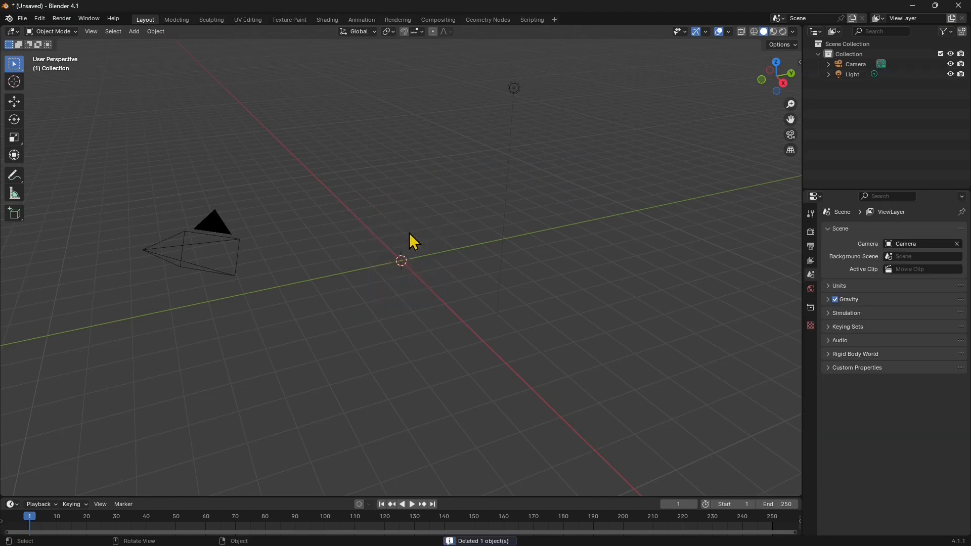
- Start a glTF 2.0 (.glb/.gltf) import and browse to the DATABASE > WORKS folder on drive C
click(22, 18)
mouse_move(49, 72)
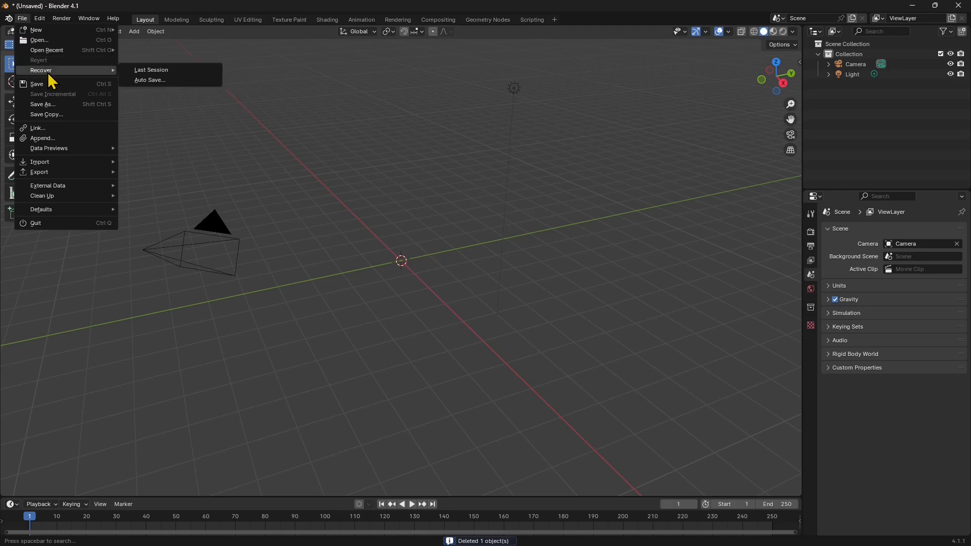
mouse_move(28, 26)
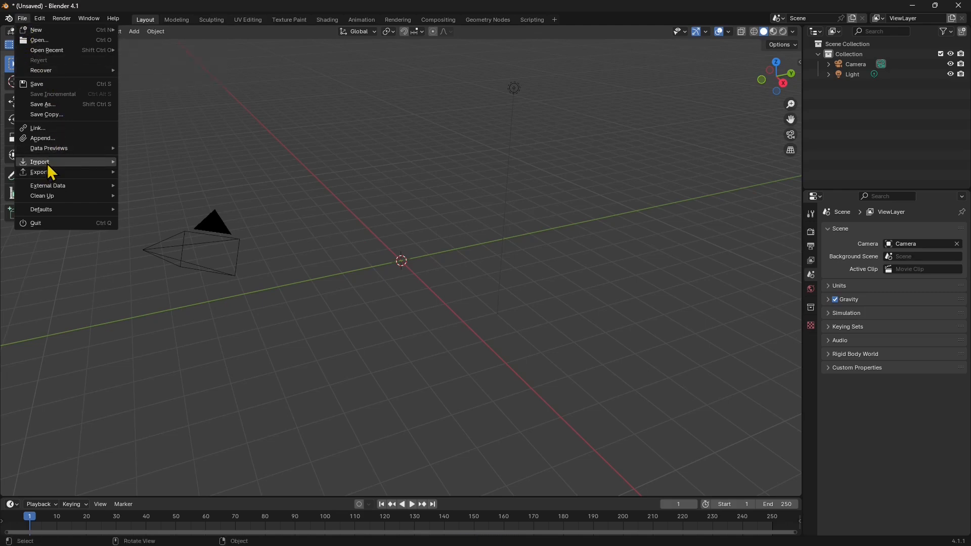
mouse_move(99, 167)
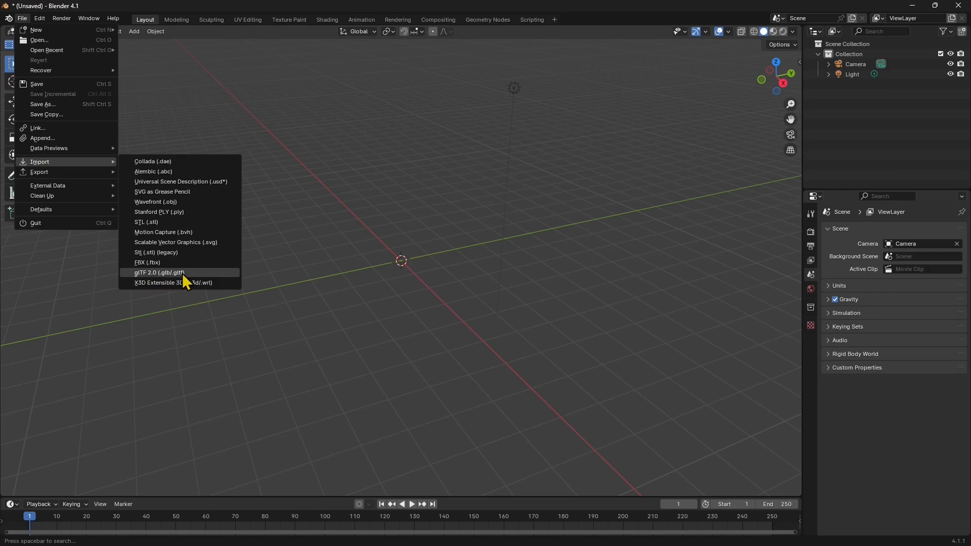
click(167, 273)
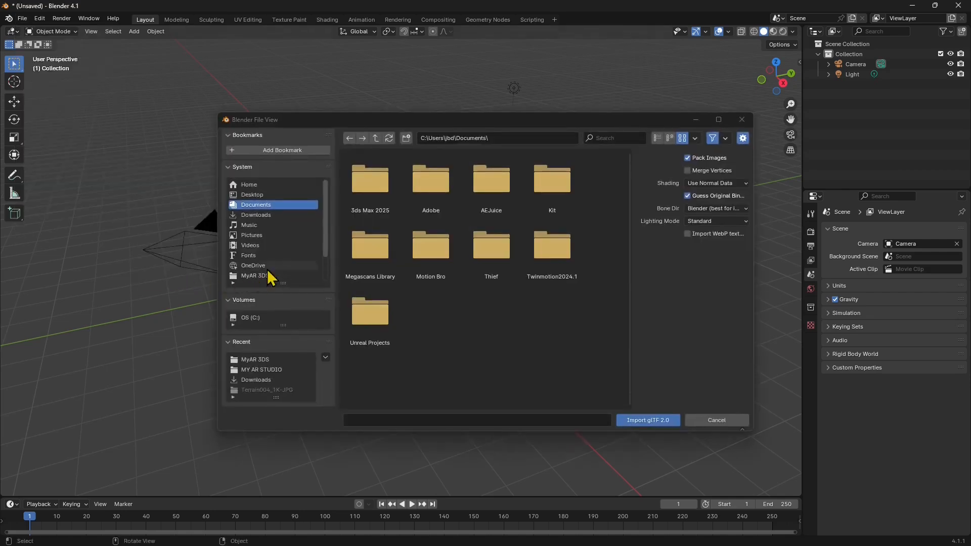
click(375, 138)
click(374, 139)
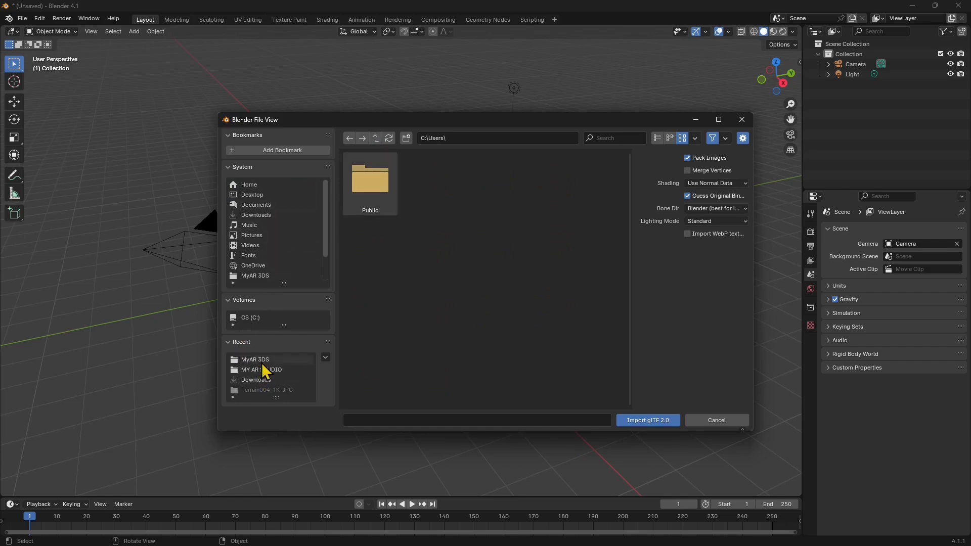
click(262, 361)
click(376, 138)
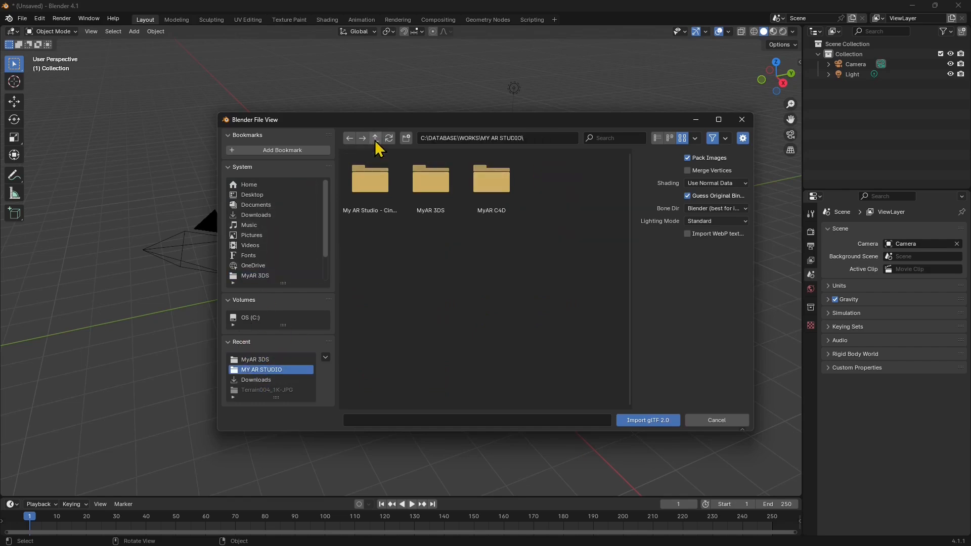
click(376, 139)
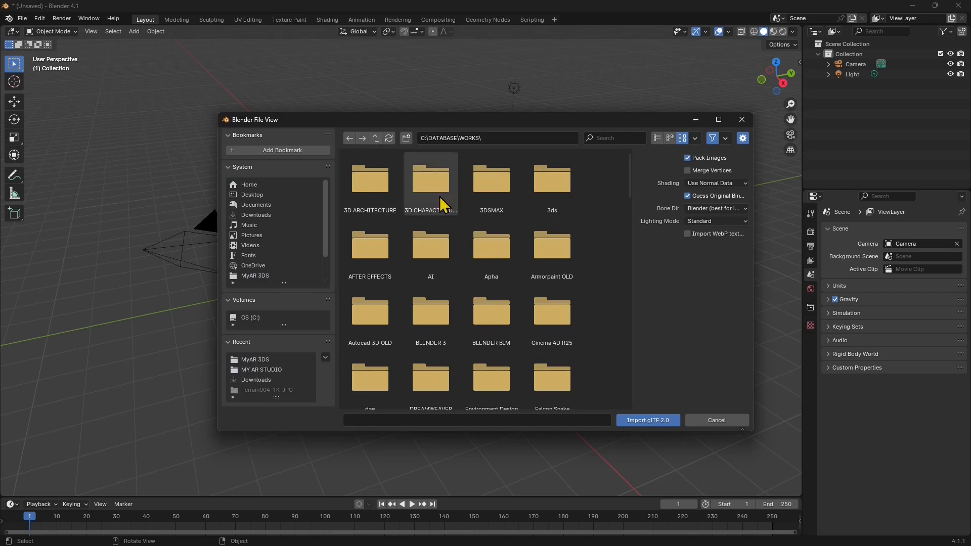
- Search the folder for "real", open the Reality Capture folder and import Test01_LOD0.glb
click(606, 140)
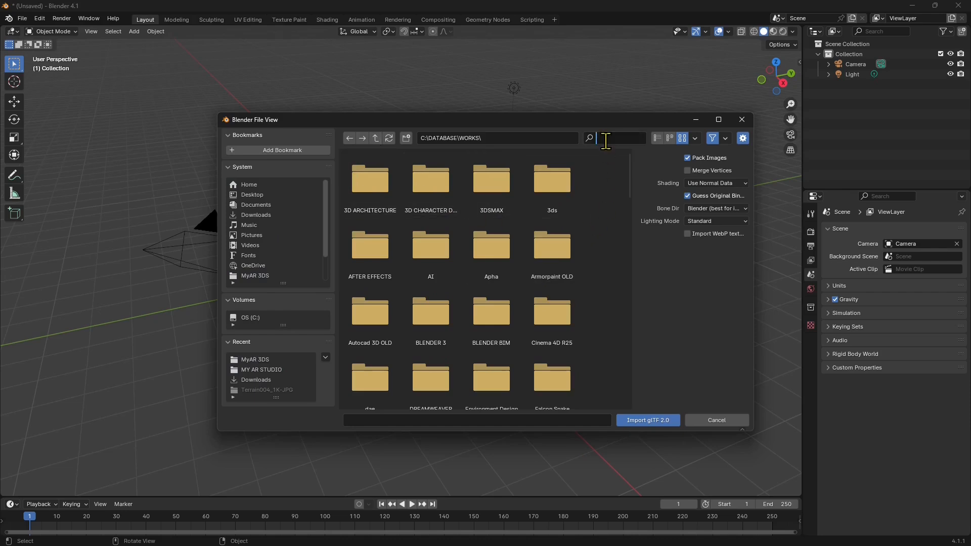
text(real)
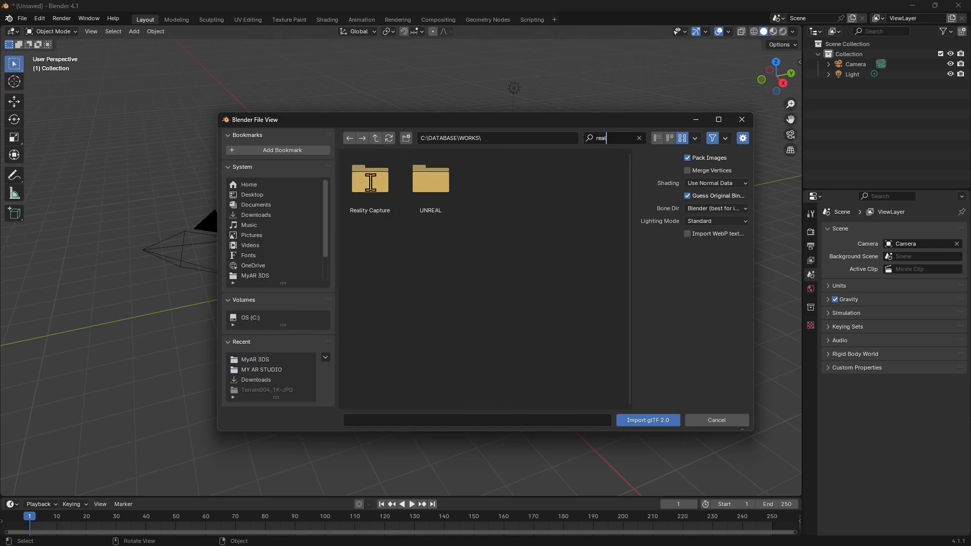
double_click(371, 182)
click(491, 215)
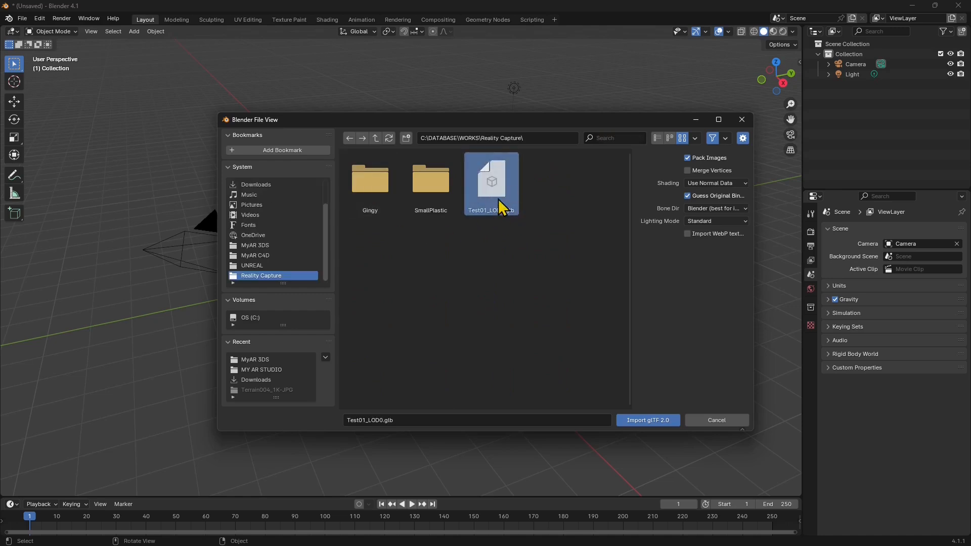
click(645, 421)
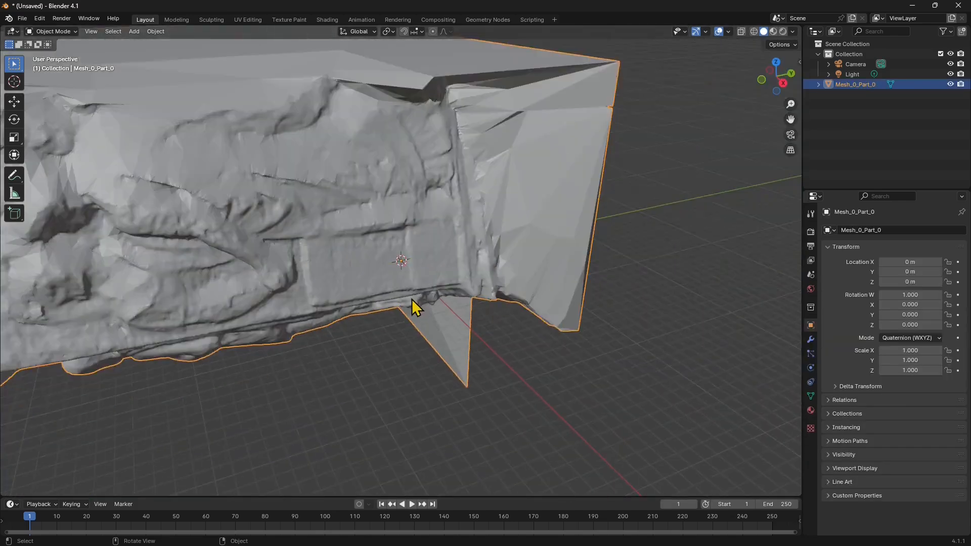
- Rotate the imported mesh upright about the X axis, to a quaternion rotation of W 0.707 and X -0.707
middle_drag(412, 299, 448, 300)
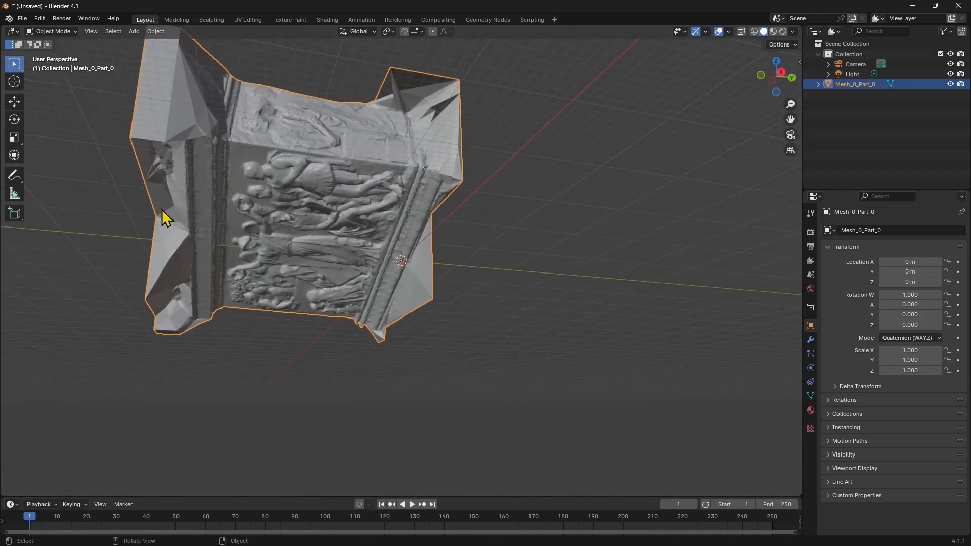
click(14, 120)
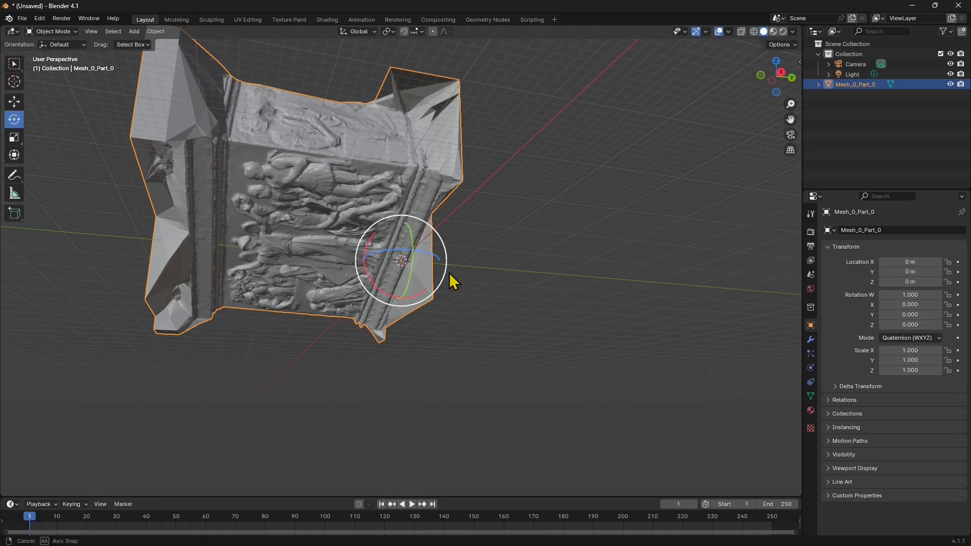
drag(449, 272, 381, 321)
middle_drag(381, 321, 472, 337)
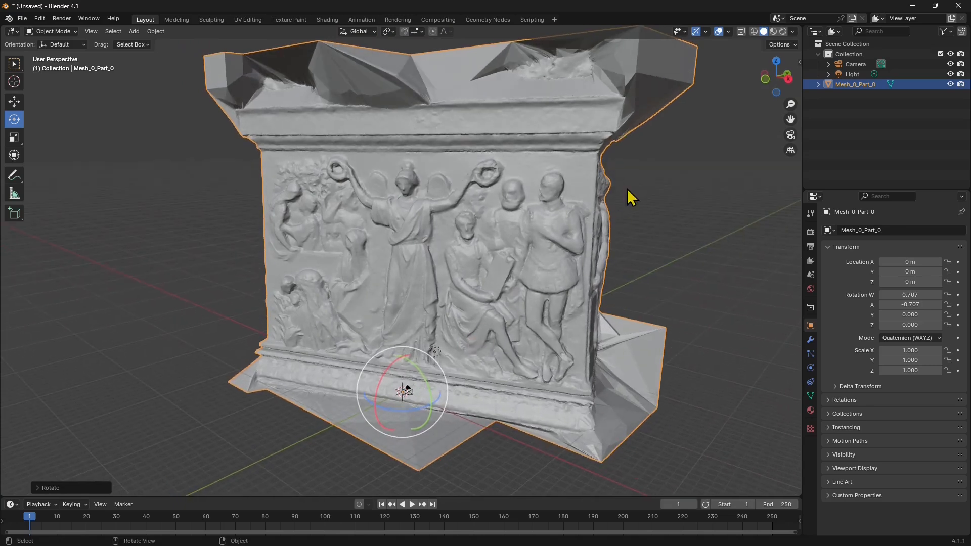
- Display the model with its textures in Material Preview shading and inspect the front relief from several angles
click(773, 31)
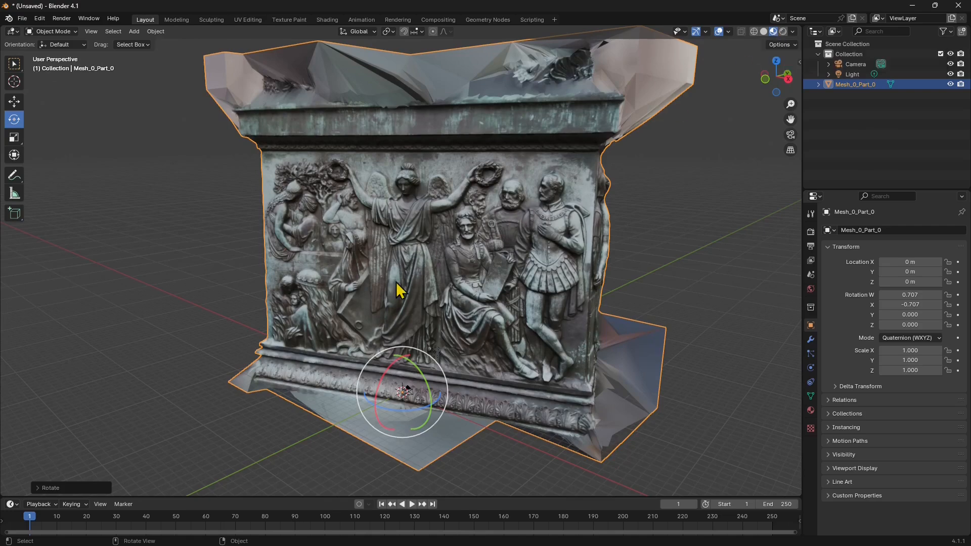
middle_drag(403, 364, 306, 384)
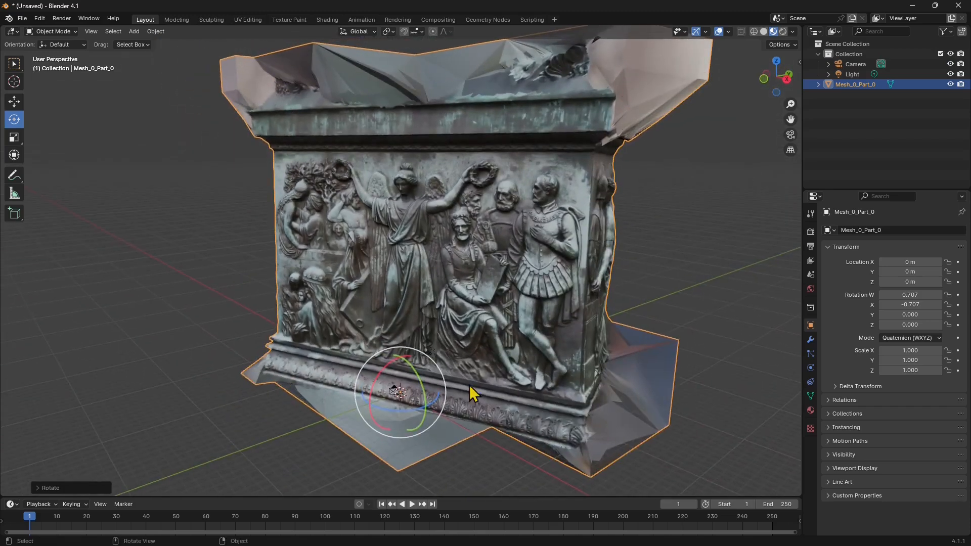
middle_drag(469, 384, 457, 345)
scroll(458, 343, down, 4)
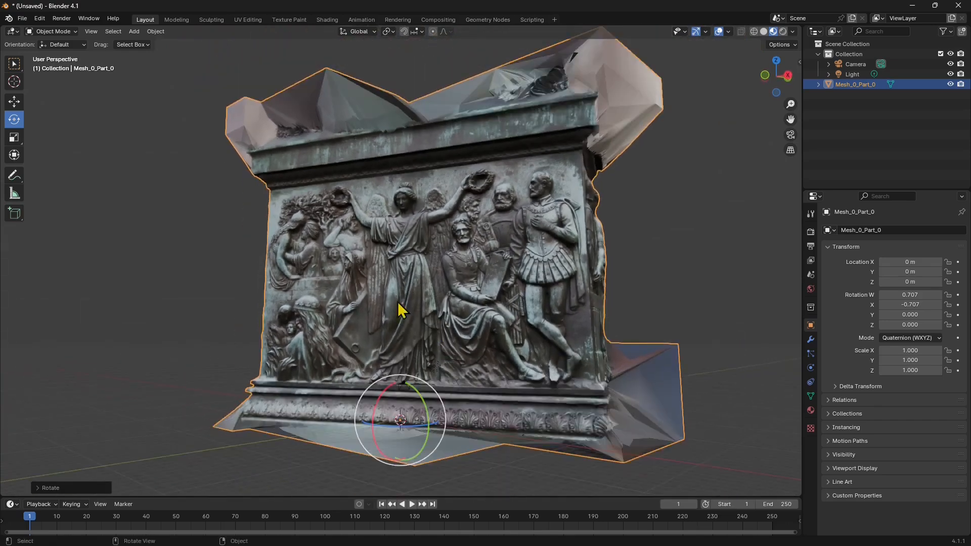
middle_drag(400, 310, 390, 362)
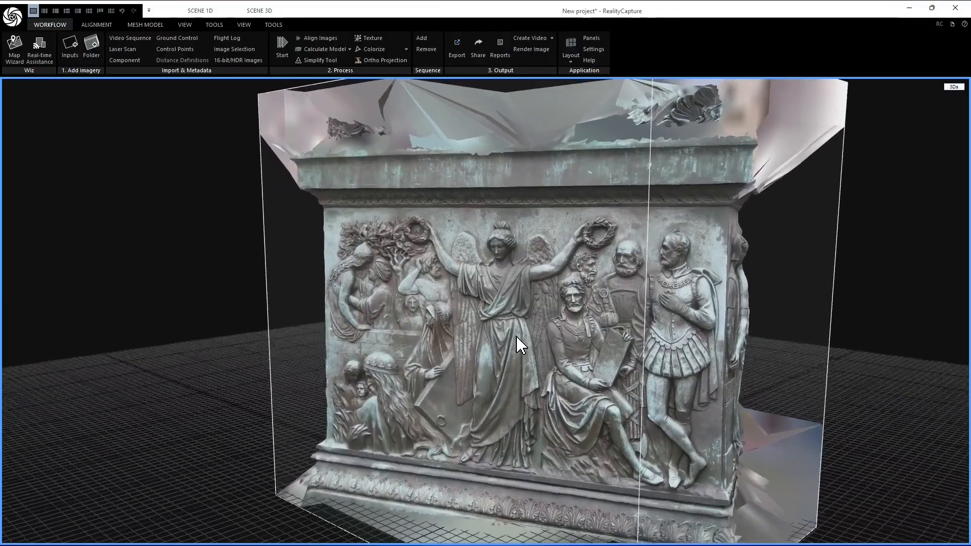
- Switch to RealityCapture and examine the textured relief's detail up close, from the front and the corner
scroll(516, 324, up, 5)
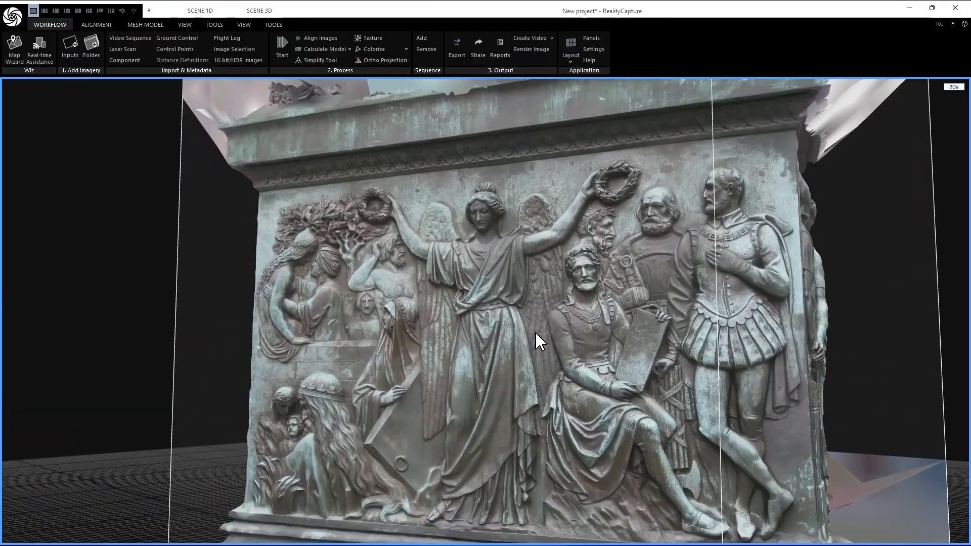
scroll(541, 341, up, 2)
scroll(572, 347, down, 3)
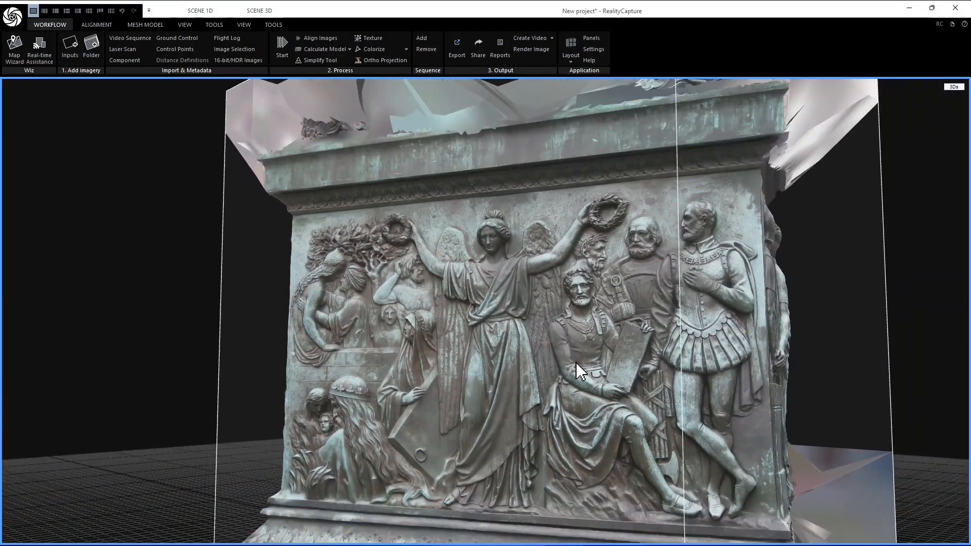
scroll(572, 354, down, 1)
scroll(575, 343, up, 3)
drag(579, 339, 544, 340)
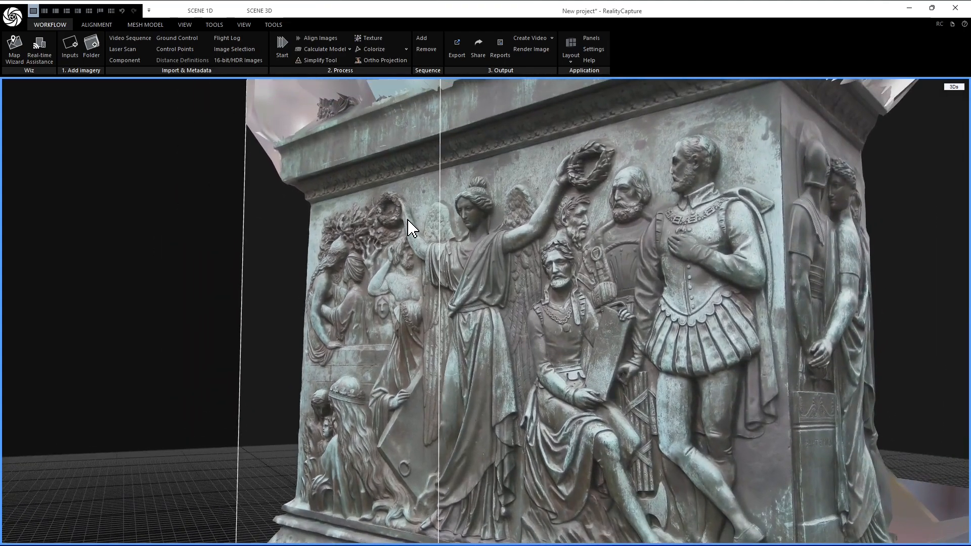
right_drag(416, 266, 455, 329)
scroll(452, 305, down, 3)
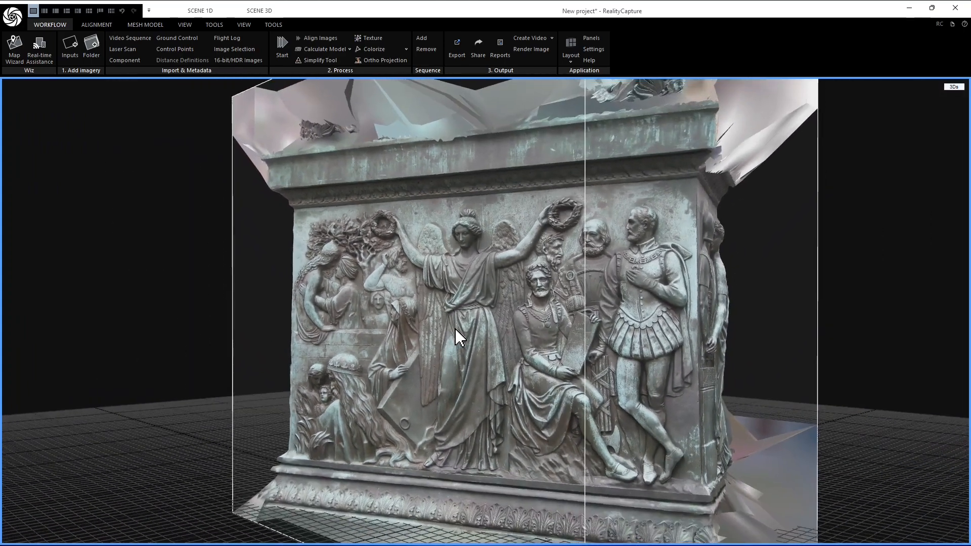